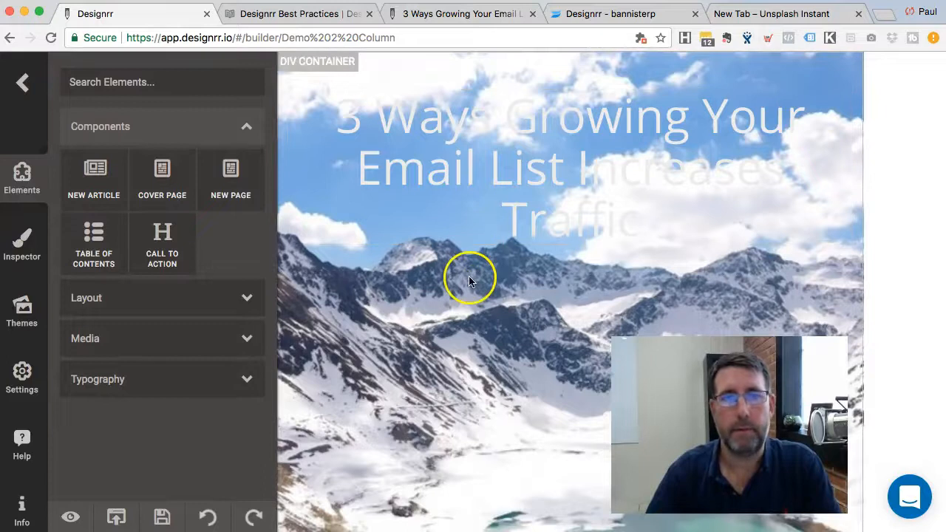
- Look through the ebook from the cover page to the first two-column article page
{"action": "left_click", "coordinate": [910, 171]}
{"action": "scroll", "coordinate": [910, 171], "scroll_direction": "down", "scroll_amount": 2}
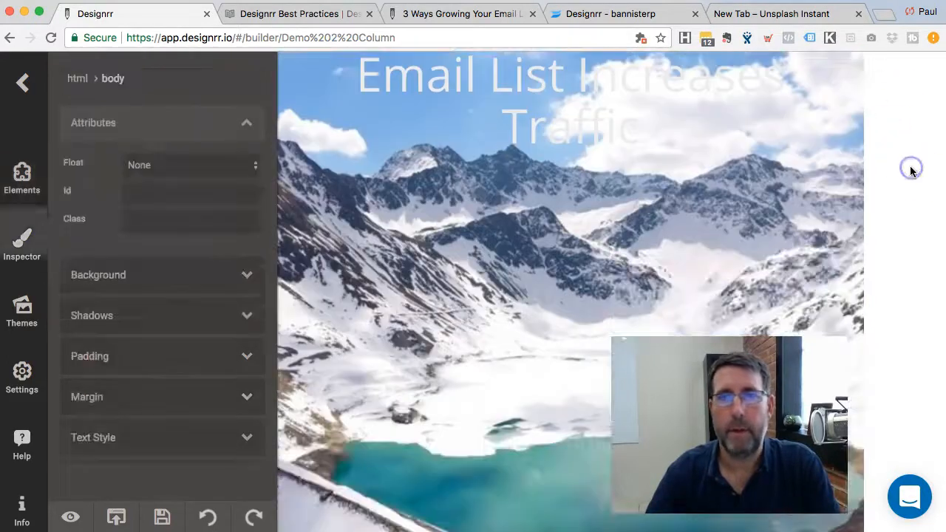
{"action": "scroll", "coordinate": [507, 299], "scroll_direction": "down", "scroll_amount": 6}
{"action": "scroll", "coordinate": [507, 303], "scroll_direction": "down", "scroll_amount": 10}
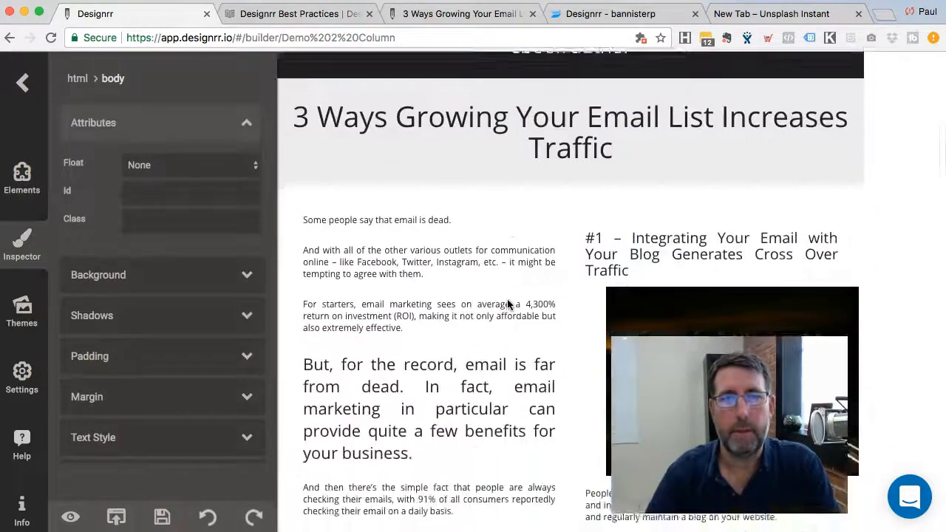
{"action": "scroll", "coordinate": [577, 281], "scroll_direction": "down", "scroll_amount": 1}
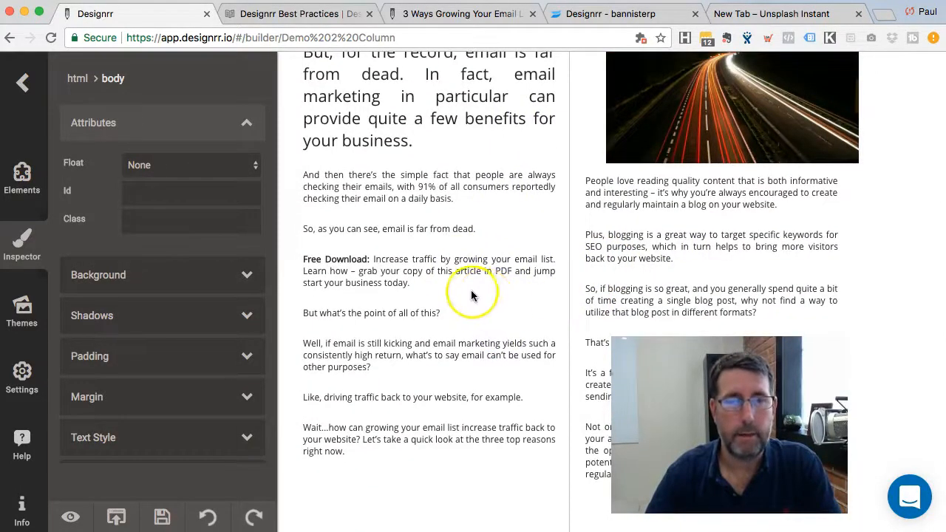
{"action": "left_click", "coordinate": [524, 290]}
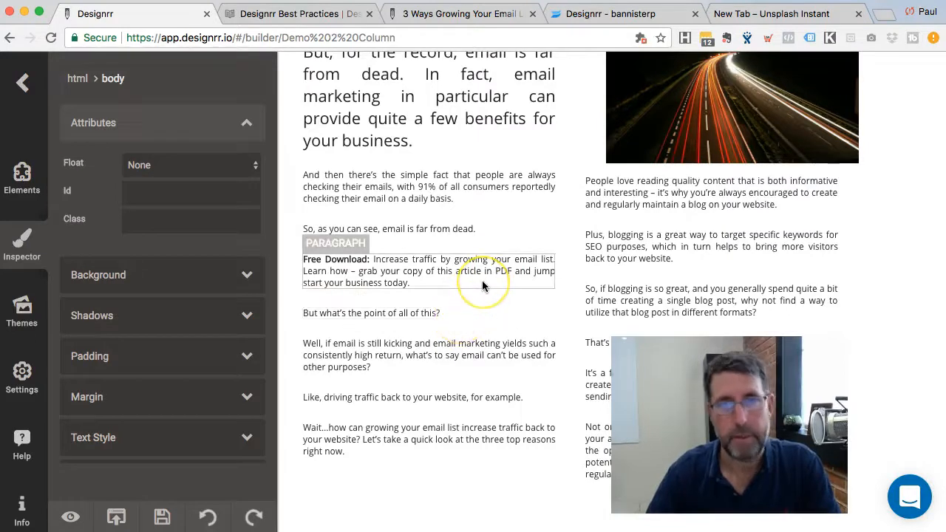
{"action": "left_click", "coordinate": [484, 323]}
{"action": "left_click", "coordinate": [890, 194]}
{"action": "scroll", "coordinate": [898, 189], "scroll_direction": "up", "scroll_amount": 5}
{"action": "scroll", "coordinate": [899, 192], "scroll_direction": "up", "scroll_amount": 1}
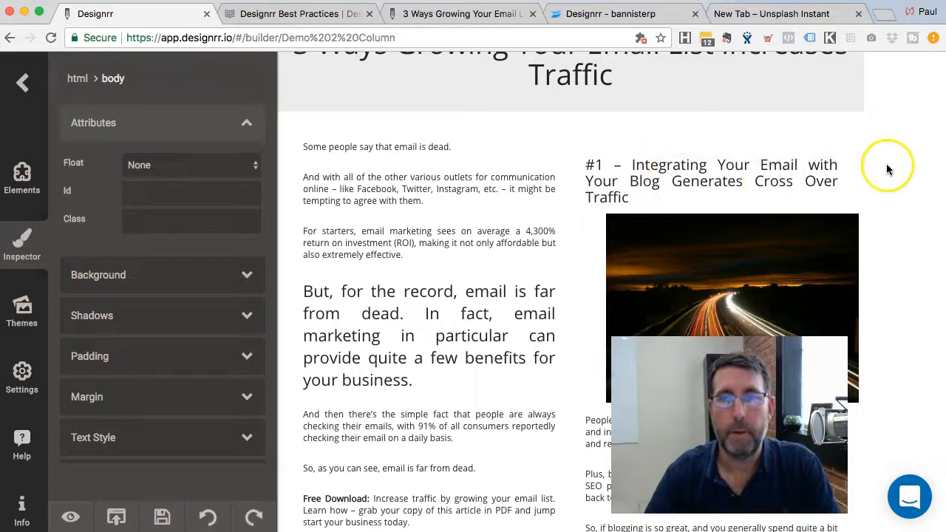
- Set the border colour of the "#1 – Integrating Your Email" heading to dark blue, rgb(31, 58, 147)
{"action": "left_click", "coordinate": [642, 170]}
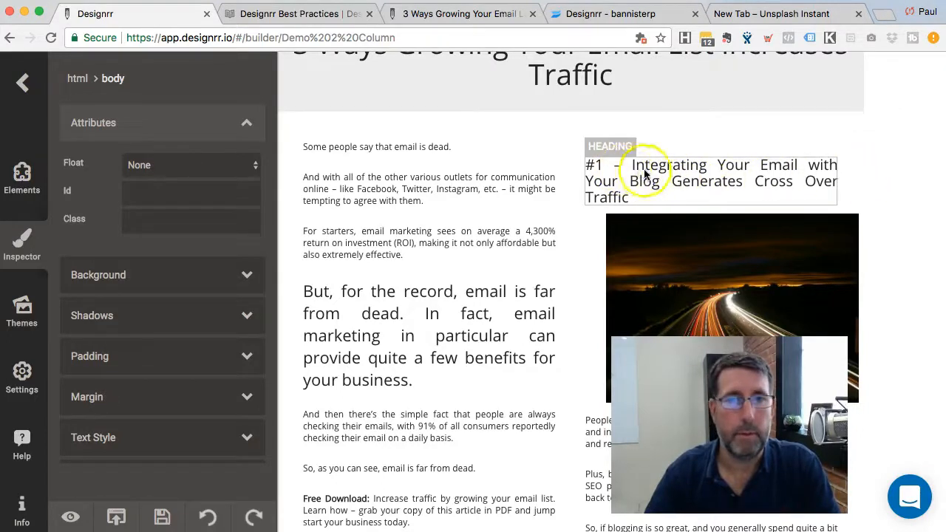
{"action": "left_click", "coordinate": [687, 177]}
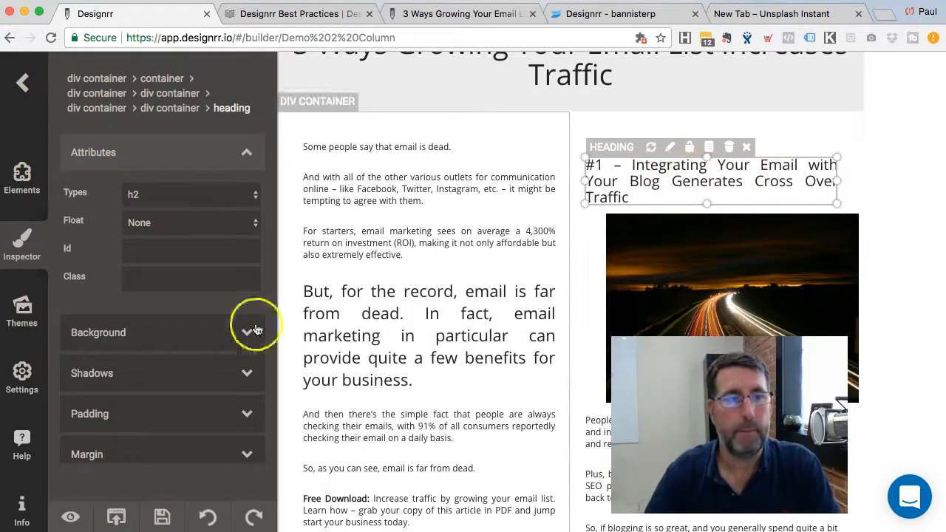
{"action": "scroll", "coordinate": [260, 306], "scroll_direction": "down", "scroll_amount": 4}
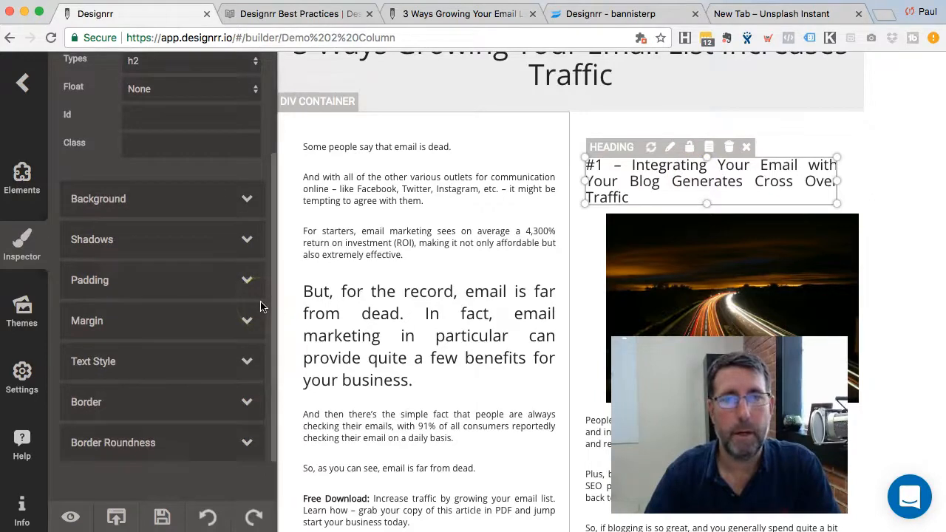
{"action": "left_click", "coordinate": [96, 400]}
{"action": "scroll", "coordinate": [146, 300], "scroll_direction": "down", "scroll_amount": 1}
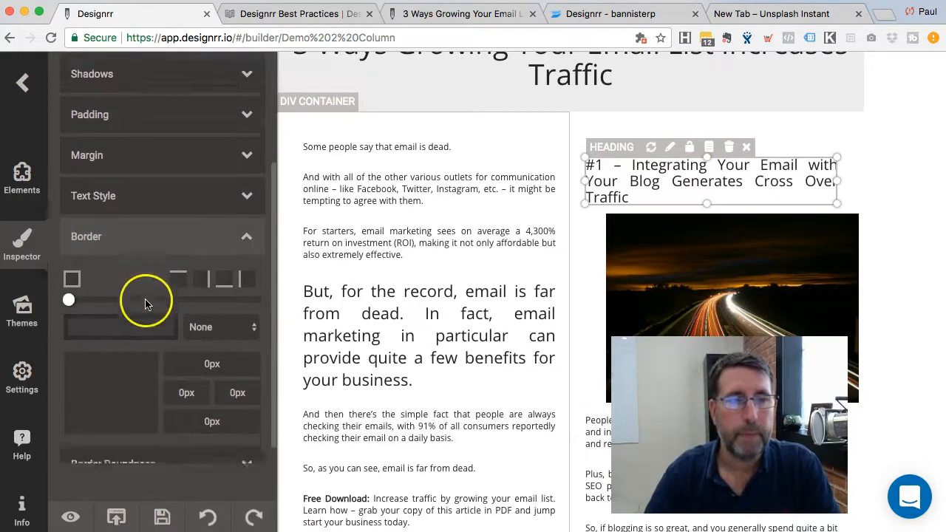
{"action": "left_click", "coordinate": [144, 315]}
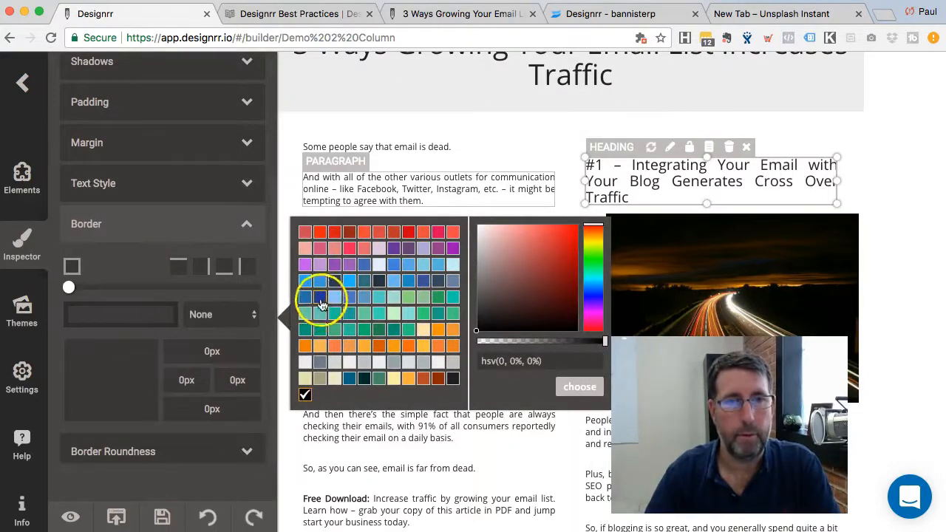
{"action": "left_click", "coordinate": [320, 298]}
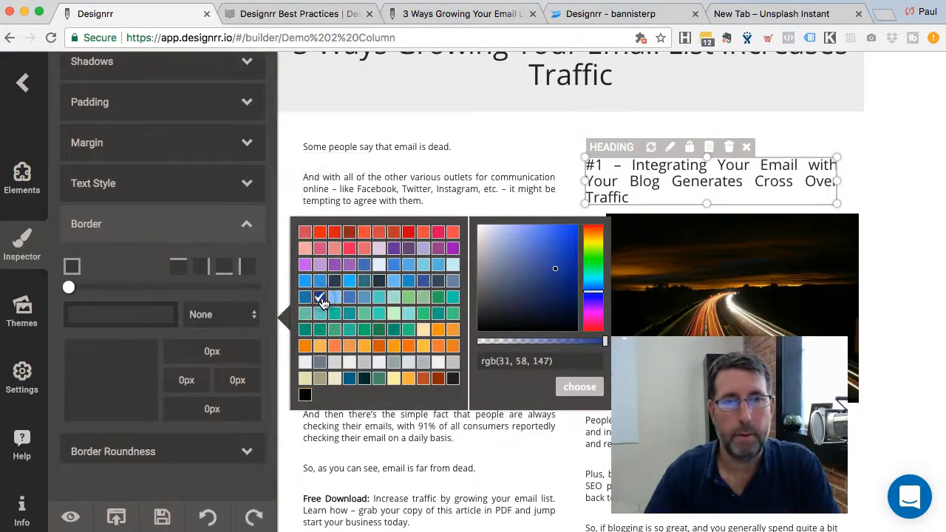
{"action": "left_click", "coordinate": [583, 387]}
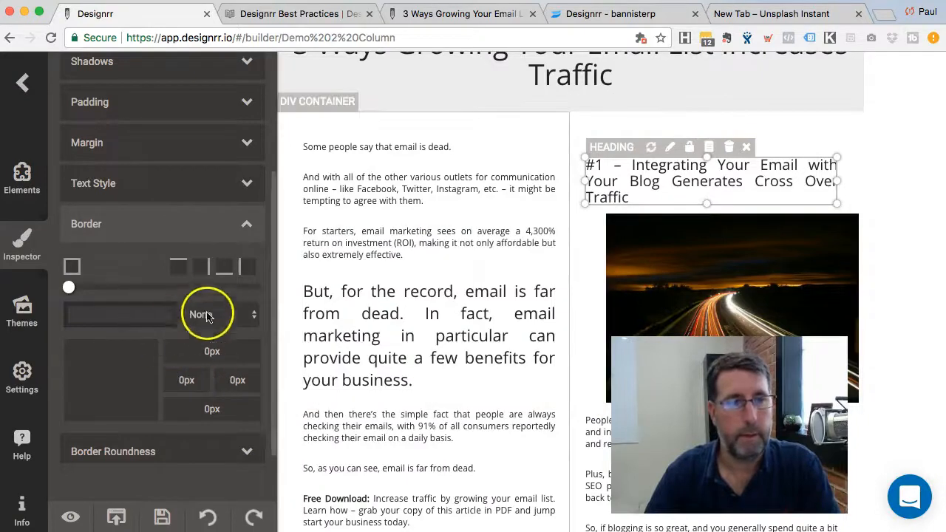
- Apply a solid border style to only the bottom edge of the #1 heading and deselect it
{"action": "left_click", "coordinate": [224, 270]}
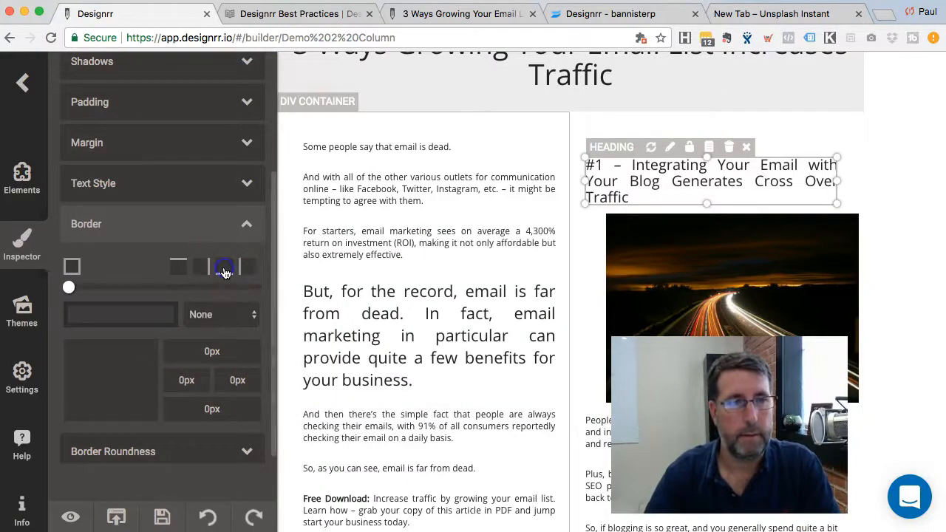
{"action": "left_click", "coordinate": [236, 317]}
{"action": "left_click", "coordinate": [214, 332]}
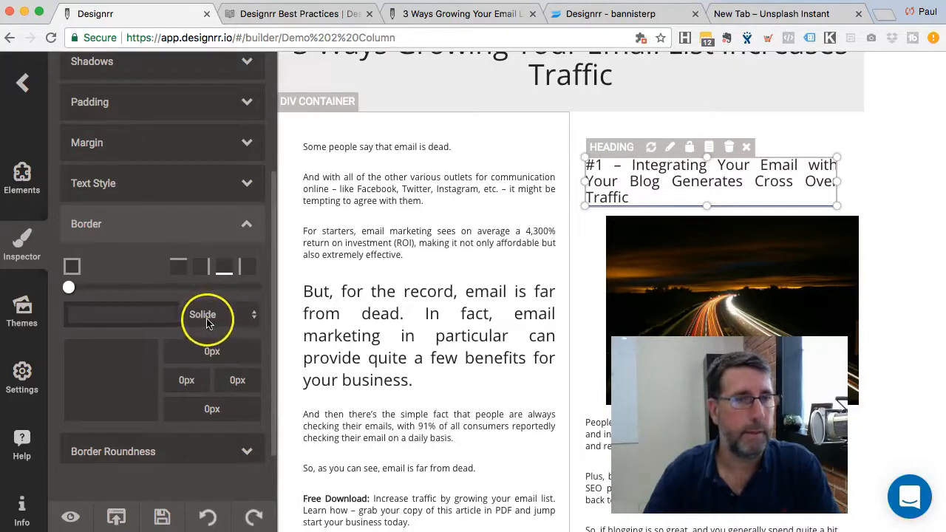
{"action": "left_click", "coordinate": [900, 189]}
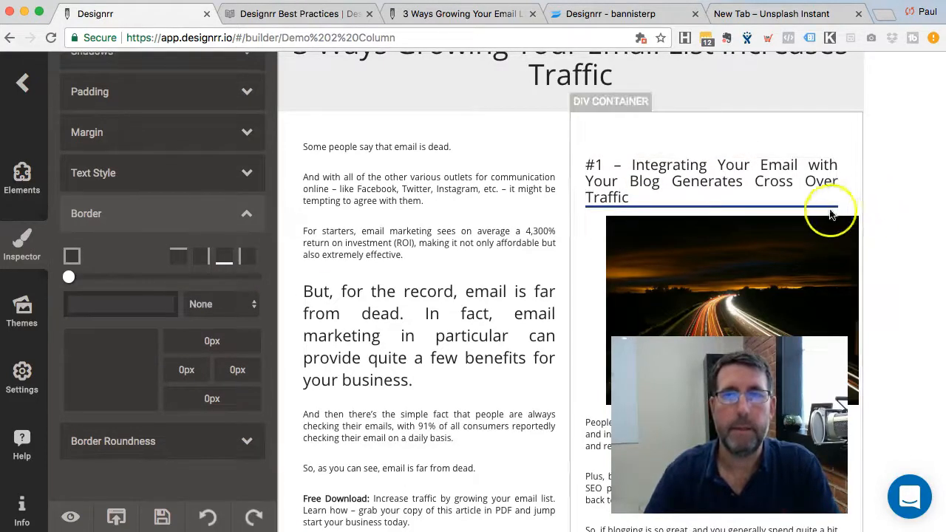
- Check the underlines of the other section headings, from #2 through the BONUS section
{"action": "scroll", "coordinate": [889, 254], "scroll_direction": "down", "scroll_amount": 6}
{"action": "scroll", "coordinate": [890, 270], "scroll_direction": "down", "scroll_amount": 6}
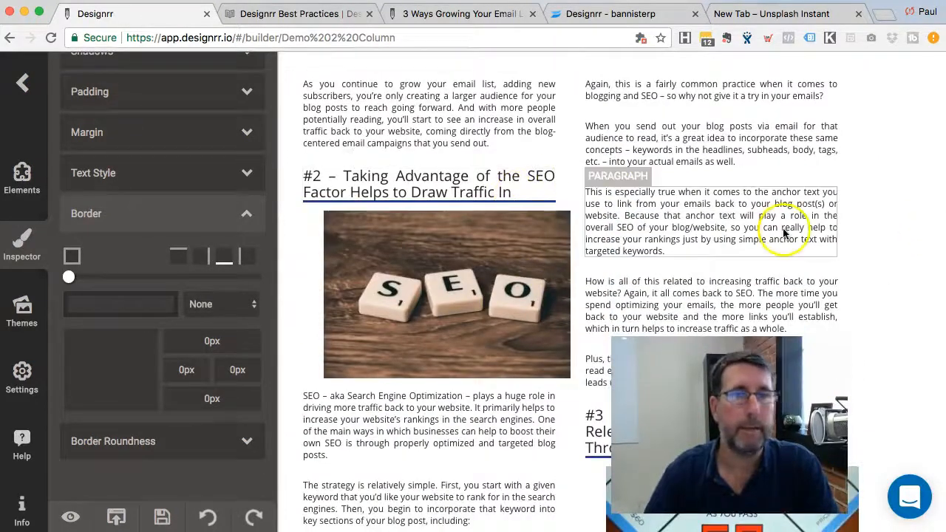
{"action": "scroll", "coordinate": [914, 274], "scroll_direction": "down", "scroll_amount": 6}
{"action": "scroll", "coordinate": [915, 277], "scroll_direction": "down", "scroll_amount": 13}
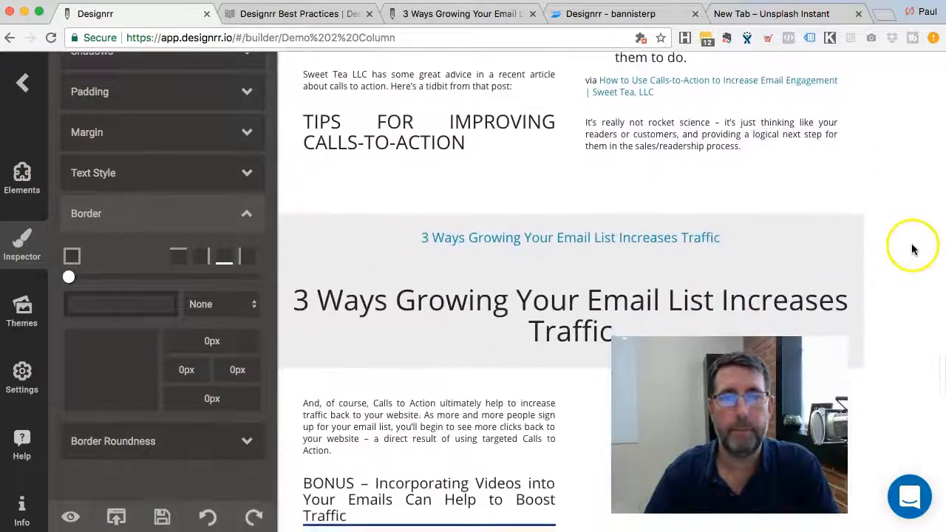
{"action": "scroll", "coordinate": [913, 247], "scroll_direction": "down", "scroll_amount": 3}
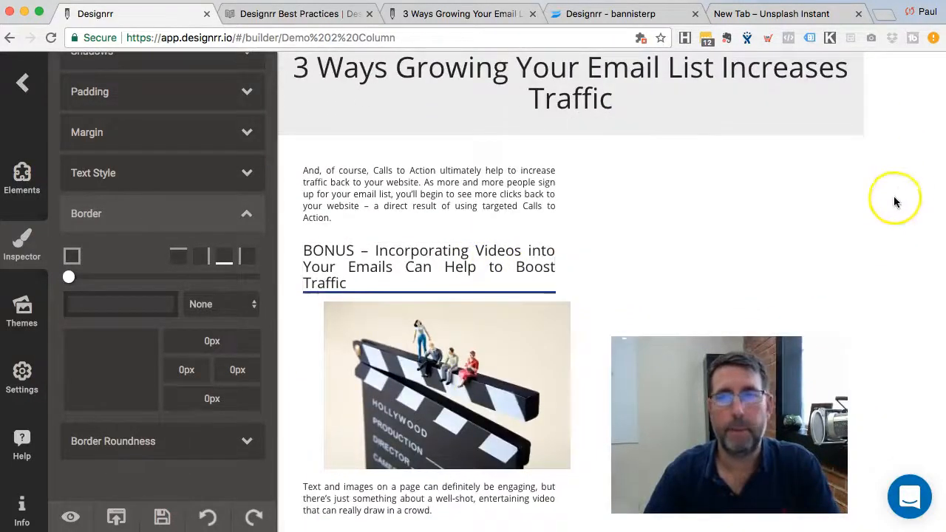
{"action": "scroll", "coordinate": [894, 198], "scroll_direction": "up", "scroll_amount": 15}
{"action": "scroll", "coordinate": [899, 184], "scroll_direction": "up", "scroll_amount": 12}
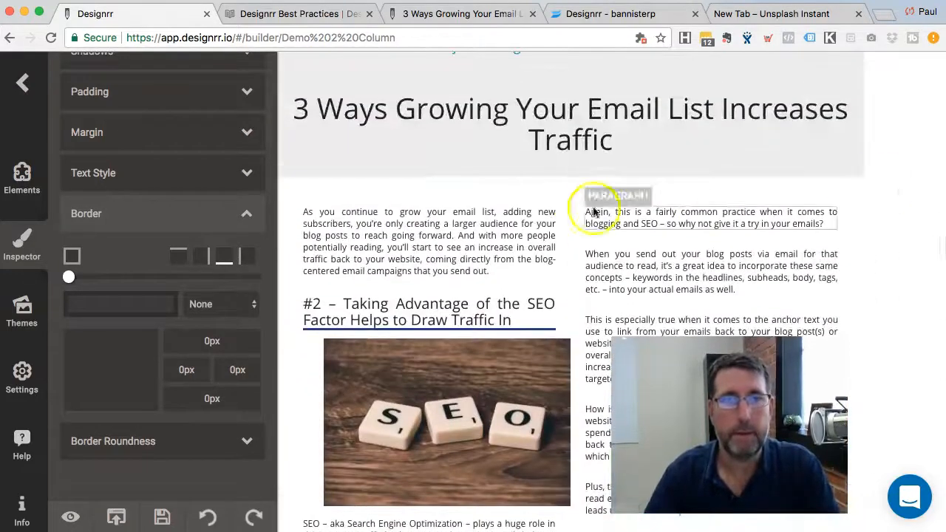
- Give the second column's div container a solid left border in light grey, rgb(236, 236, 236)
{"action": "left_click", "coordinate": [708, 192]}
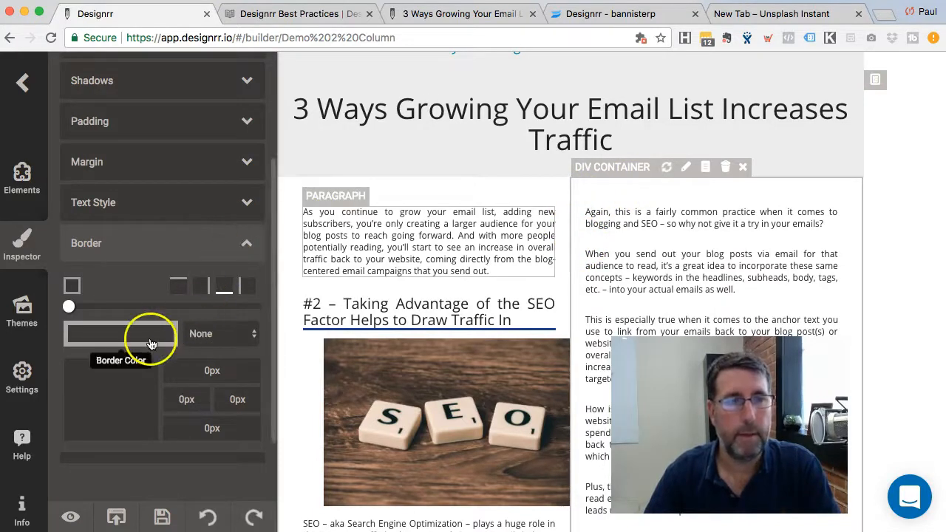
{"action": "left_click", "coordinate": [223, 291]}
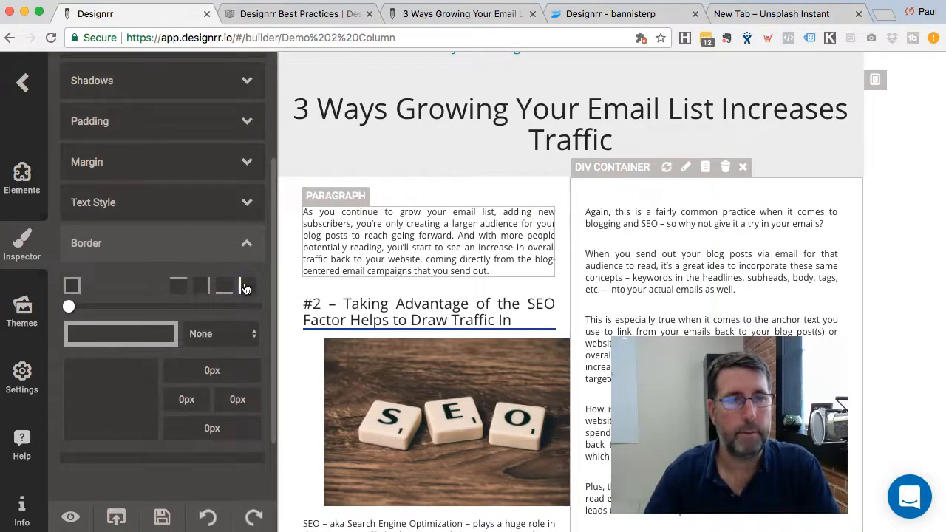
{"action": "left_click", "coordinate": [156, 333]}
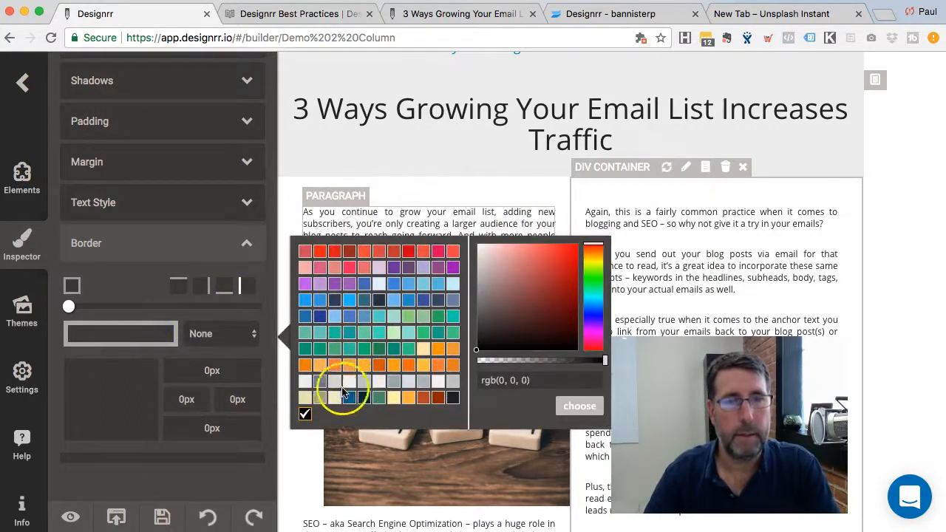
{"action": "left_click", "coordinate": [305, 382]}
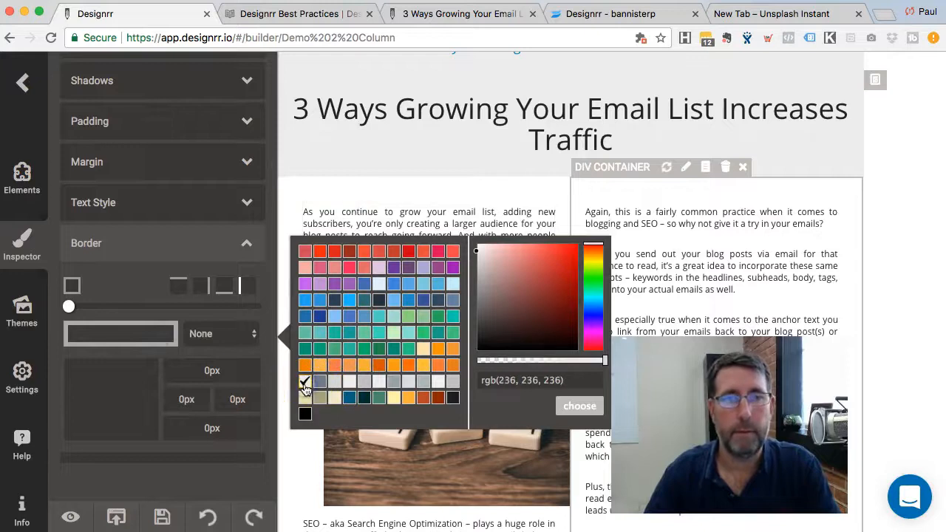
{"action": "left_click", "coordinate": [568, 405]}
{"action": "left_click", "coordinate": [235, 334]}
{"action": "left_click", "coordinate": [227, 347]}
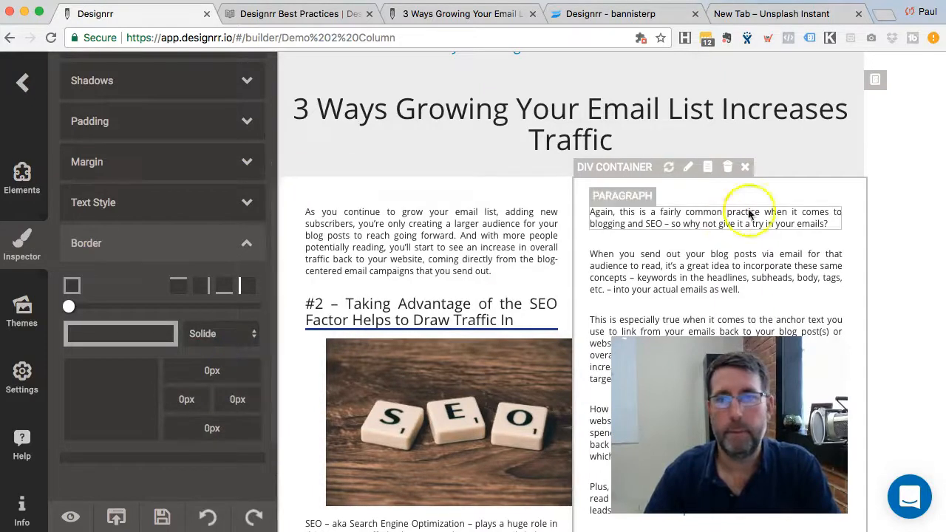
{"action": "left_click", "coordinate": [916, 170]}
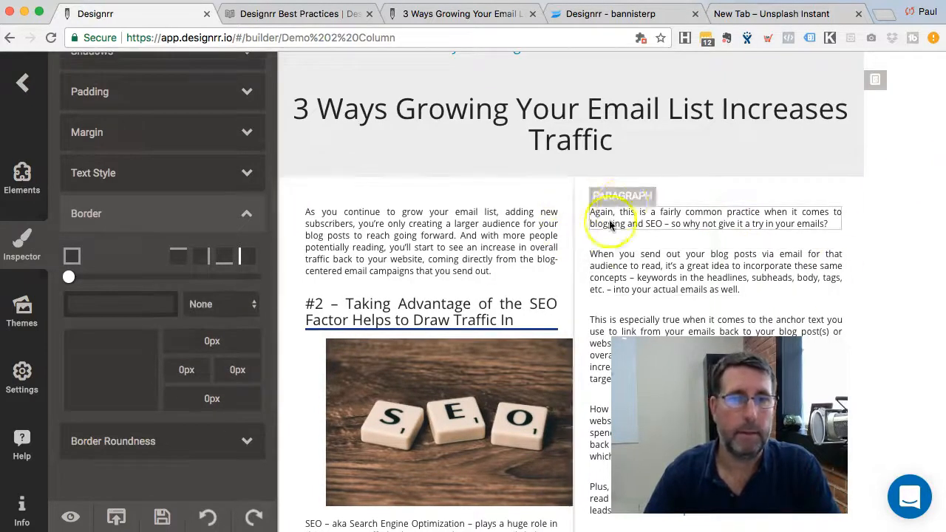
- Save the document and export it as a PDF ebook titled Demo 2 Column
{"action": "scroll", "coordinate": [896, 190], "scroll_direction": "down", "scroll_amount": 2}
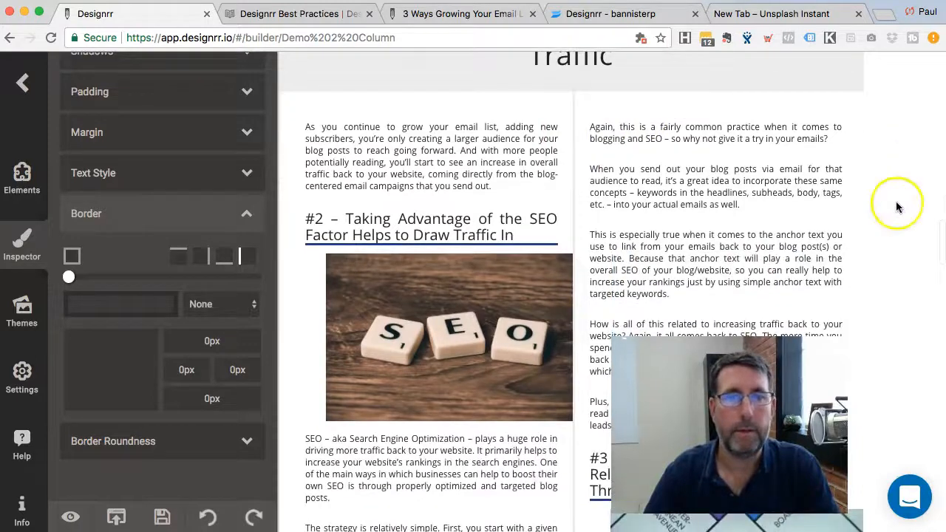
{"action": "scroll", "coordinate": [894, 222], "scroll_direction": "down", "scroll_amount": 5}
{"action": "scroll", "coordinate": [893, 232], "scroll_direction": "down", "scroll_amount": 1}
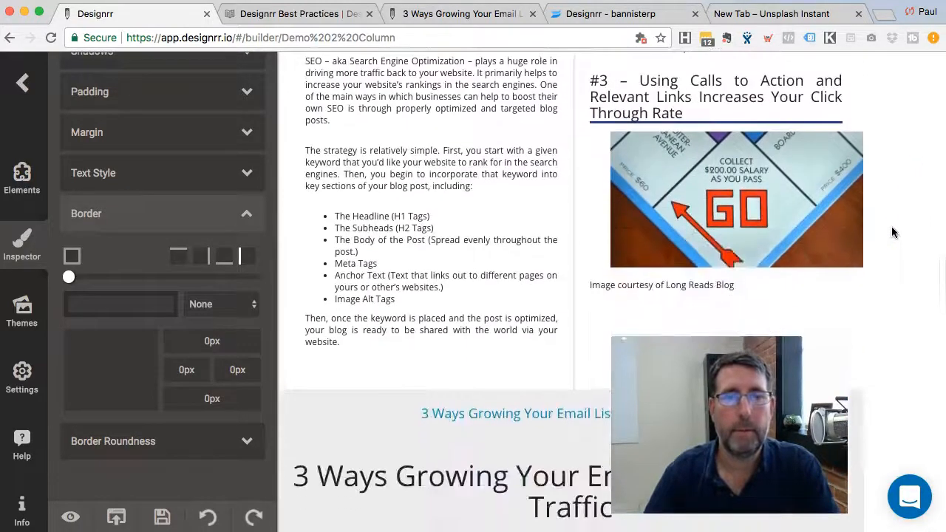
{"action": "left_click", "coordinate": [163, 518]}
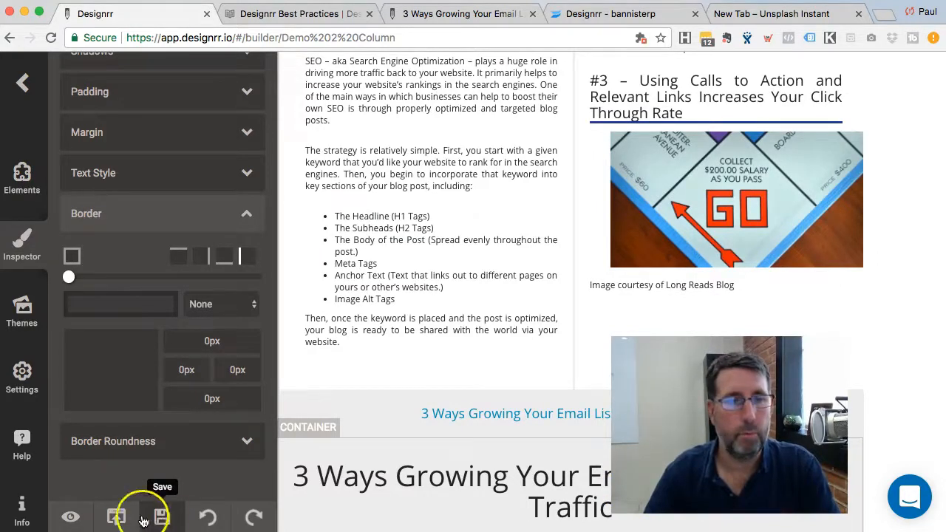
{"action": "left_click", "coordinate": [116, 517]}
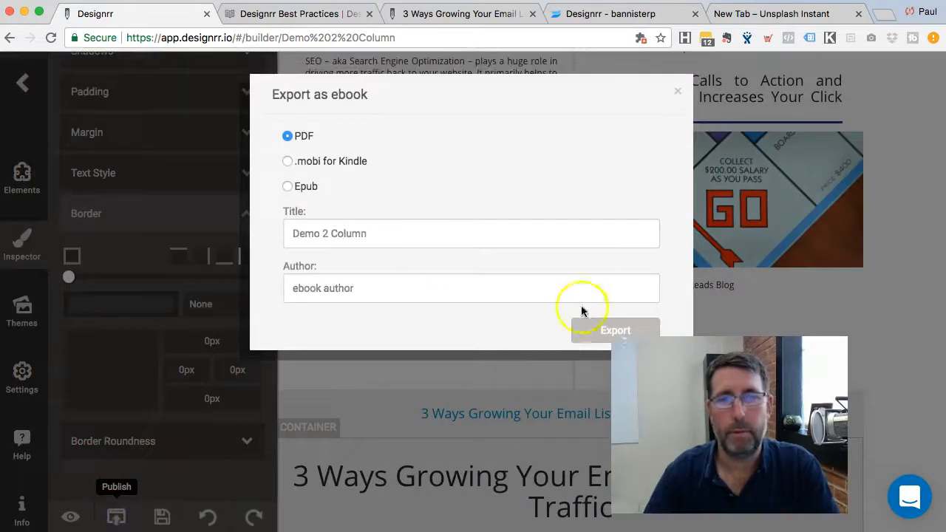
{"action": "left_click", "coordinate": [591, 332]}
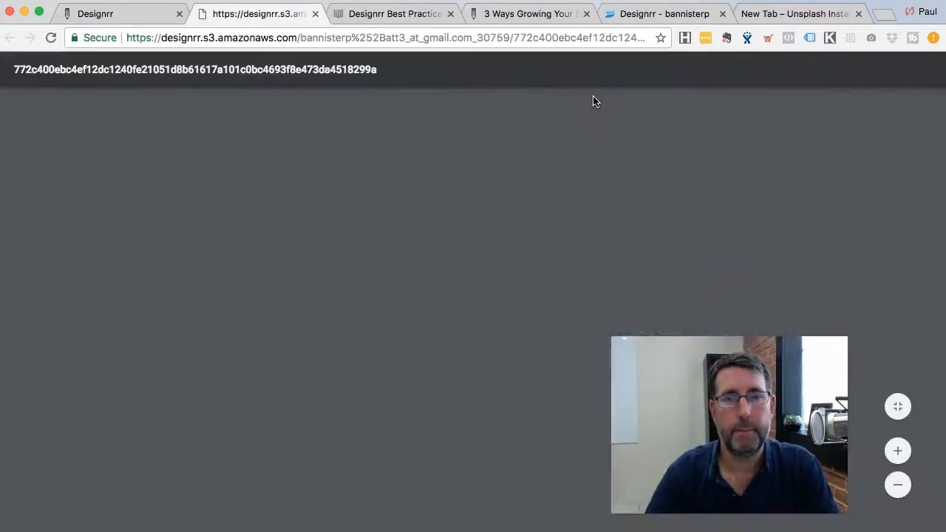
- Review the heading underlines and the column divider across the pages of the exported PDF
{"action": "scroll", "coordinate": [890, 244], "scroll_direction": "down", "scroll_amount": 10}
{"action": "scroll", "coordinate": [891, 244], "scroll_direction": "down", "scroll_amount": 8}
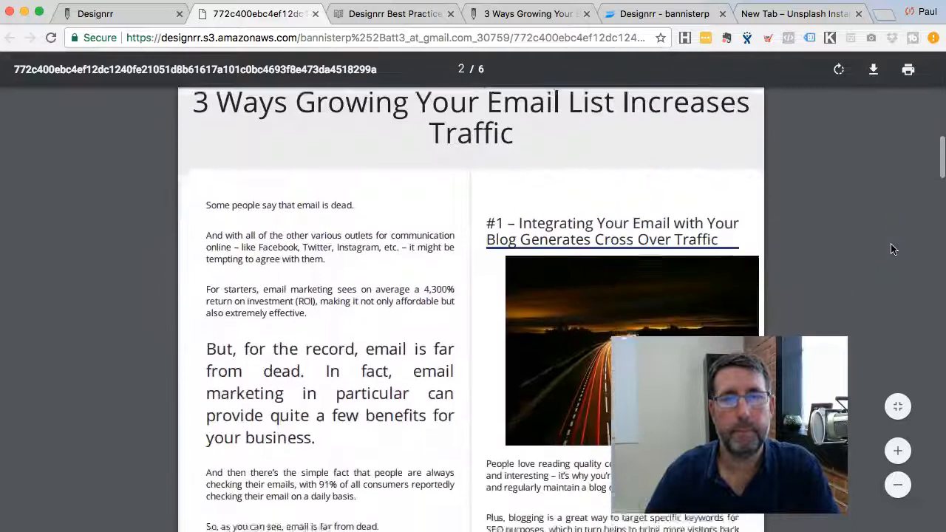
{"action": "scroll", "coordinate": [423, 277], "scroll_direction": "down", "scroll_amount": 12}
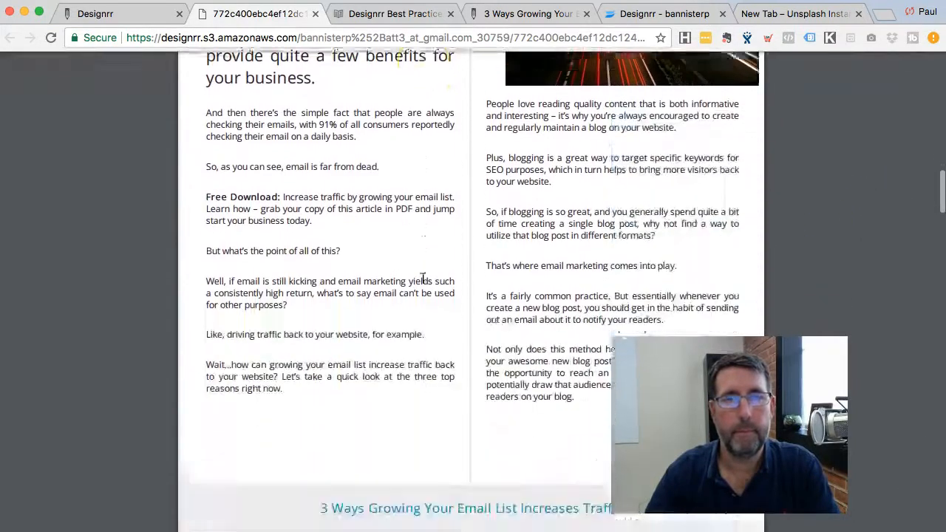
{"action": "scroll", "coordinate": [391, 219], "scroll_direction": "down", "scroll_amount": 10}
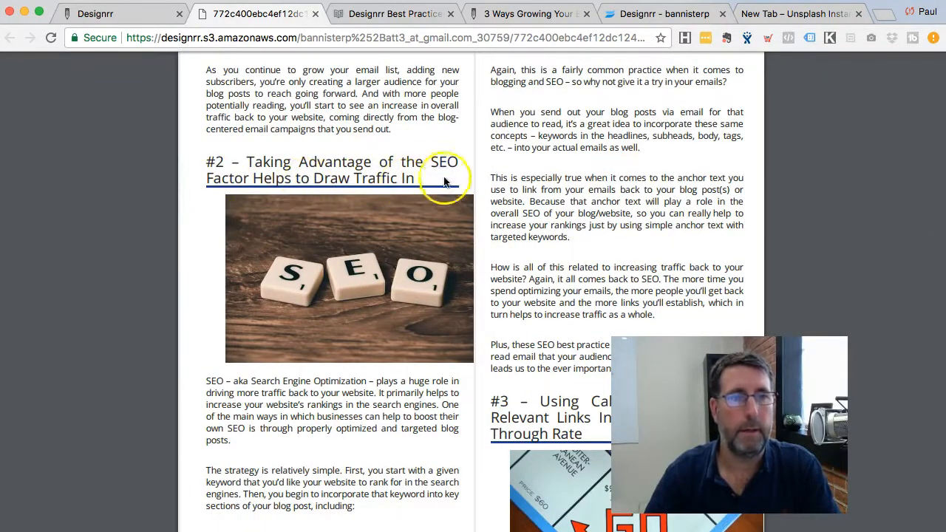
{"action": "scroll", "coordinate": [291, 172], "scroll_direction": "up", "scroll_amount": 1}
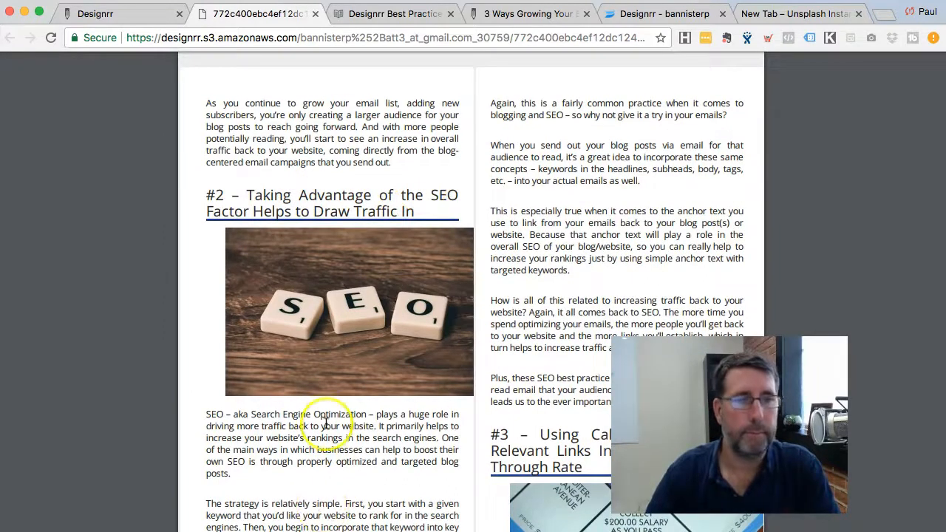
{"action": "scroll", "coordinate": [322, 422], "scroll_direction": "down", "scroll_amount": 5}
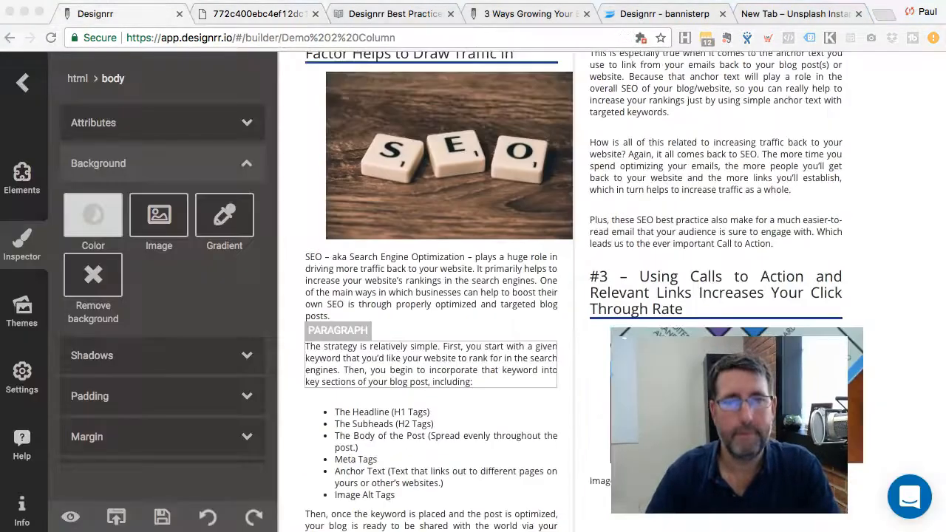
- Give the unordered list of keyword placements a light grey background, rgb(236, 236, 236)
{"action": "scroll", "coordinate": [456, 352], "scroll_direction": "down", "scroll_amount": 3}
{"action": "left_click", "coordinate": [435, 323]}
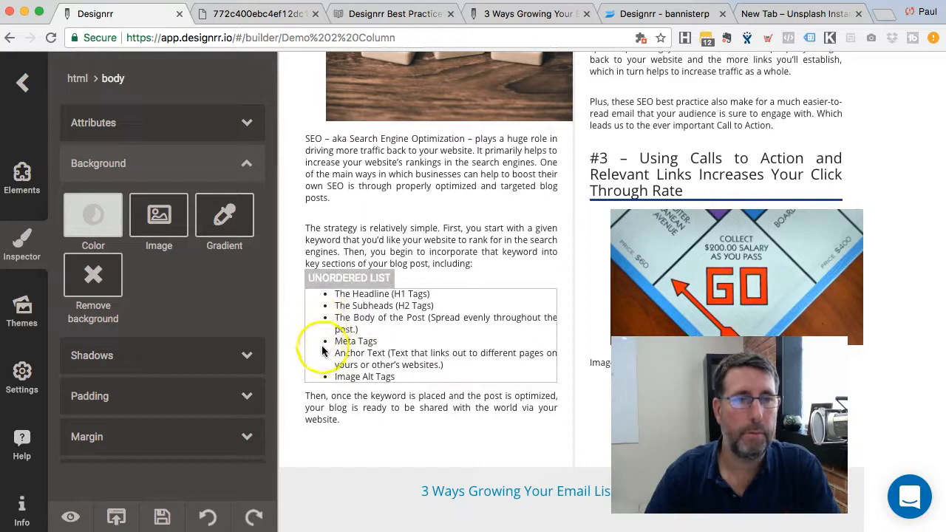
{"action": "left_click", "coordinate": [315, 299]}
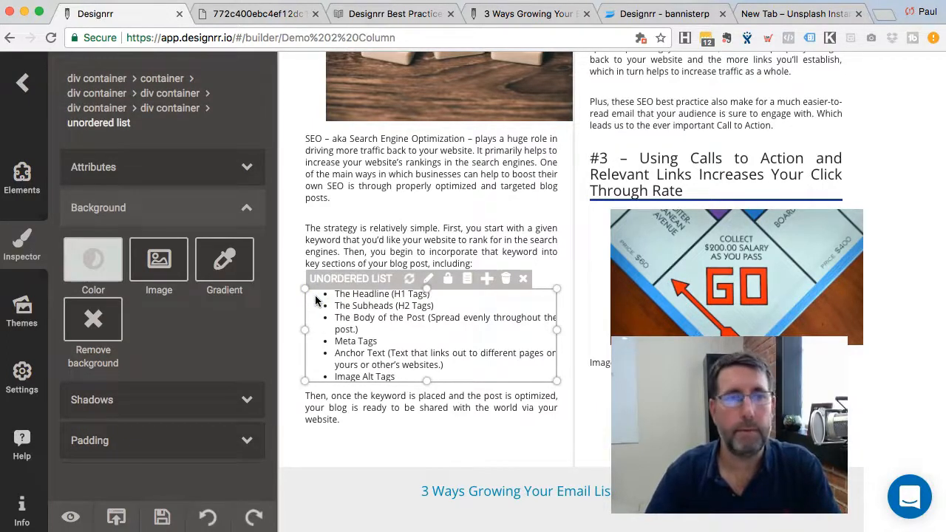
{"action": "left_click", "coordinate": [99, 262]}
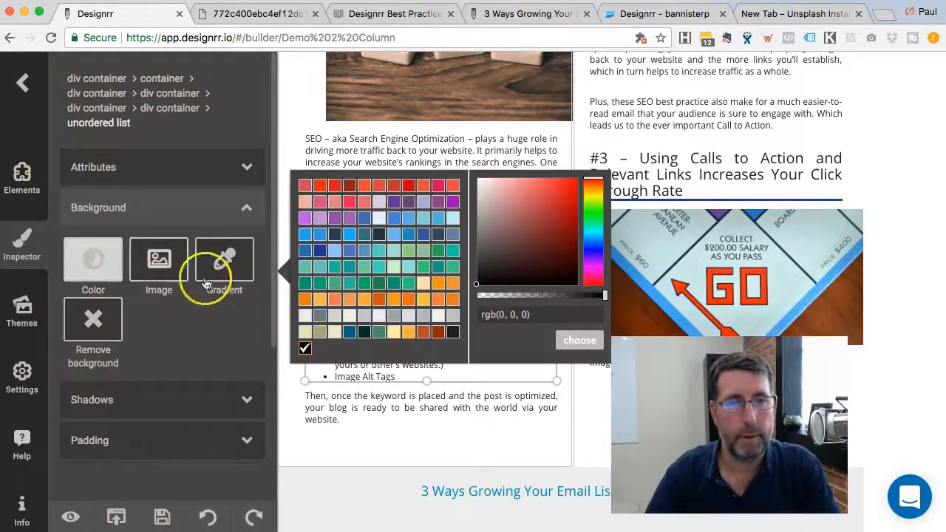
{"action": "left_click", "coordinate": [304, 316]}
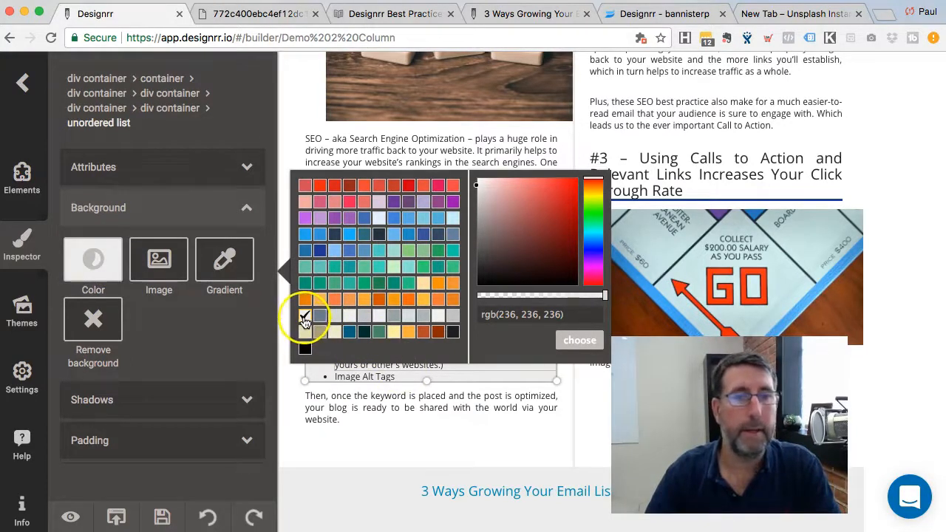
{"action": "left_click", "coordinate": [580, 340]}
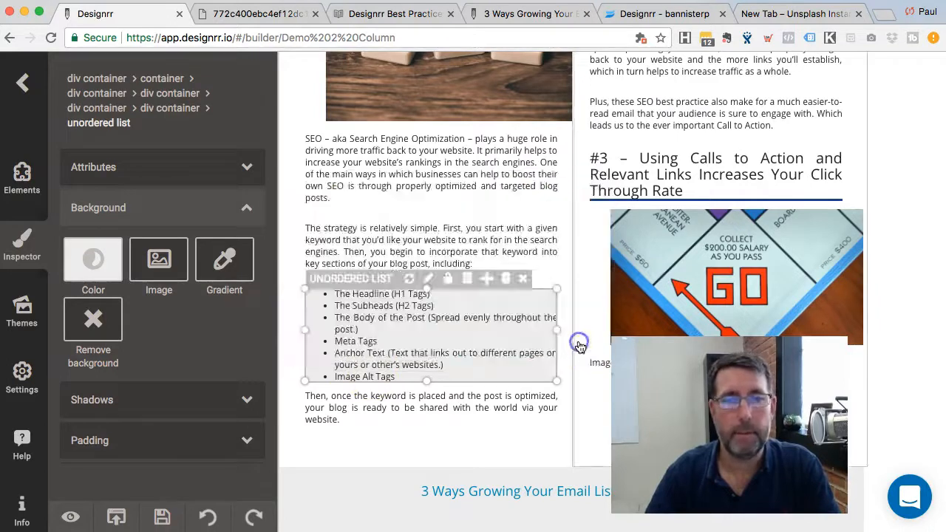
{"action": "left_click", "coordinate": [565, 270]}
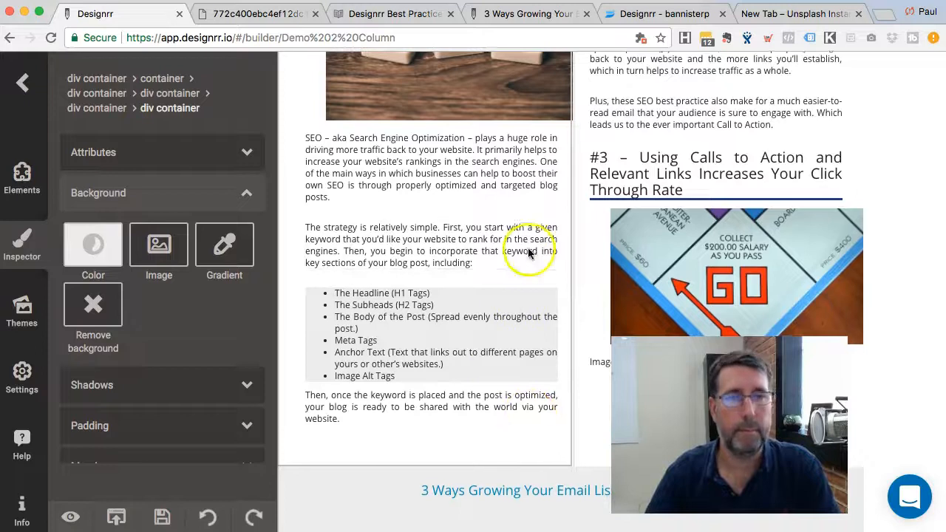
- Review the page headers, footers and column layout on the pages following the shaded list
{"action": "scroll", "coordinate": [498, 310], "scroll_direction": "down", "scroll_amount": 5}
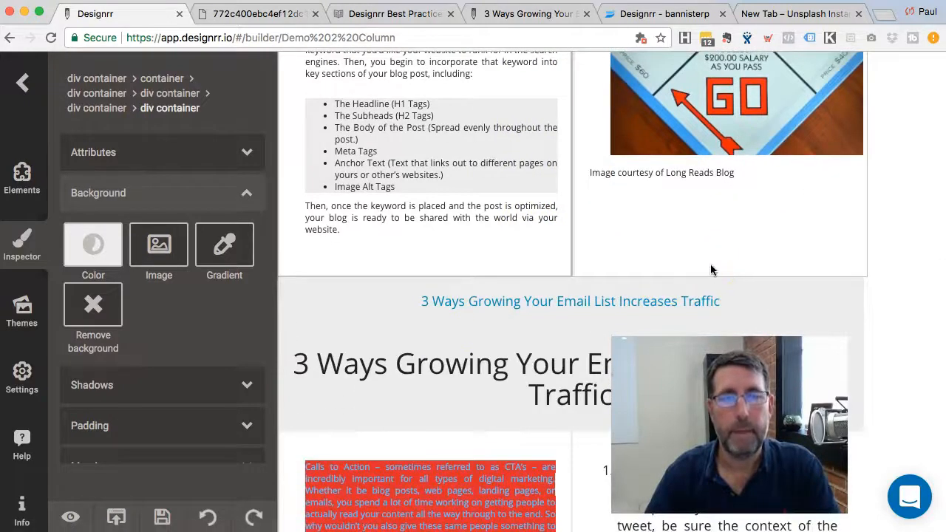
{"action": "scroll", "coordinate": [554, 218], "scroll_direction": "up", "scroll_amount": 2}
{"action": "scroll", "coordinate": [495, 314], "scroll_direction": "down", "scroll_amount": 15}
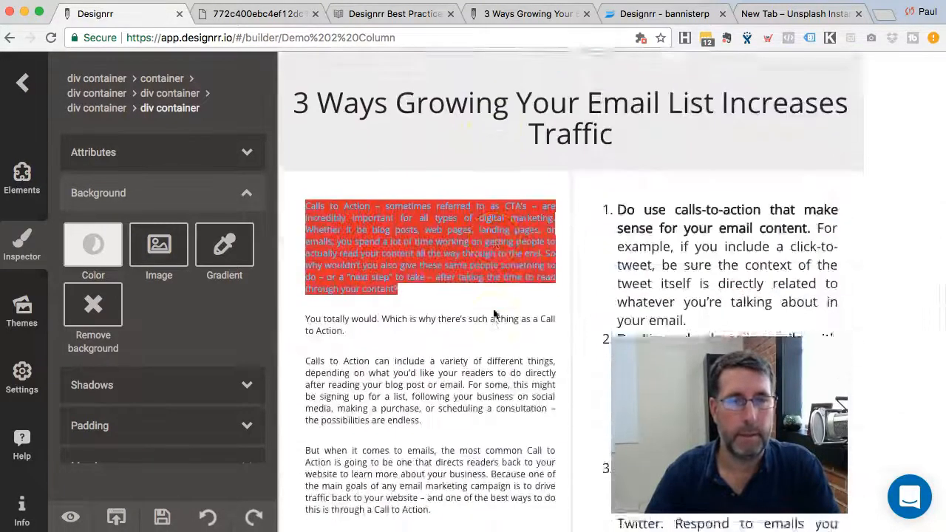
{"action": "scroll", "coordinate": [494, 314], "scroll_direction": "down", "scroll_amount": 12}
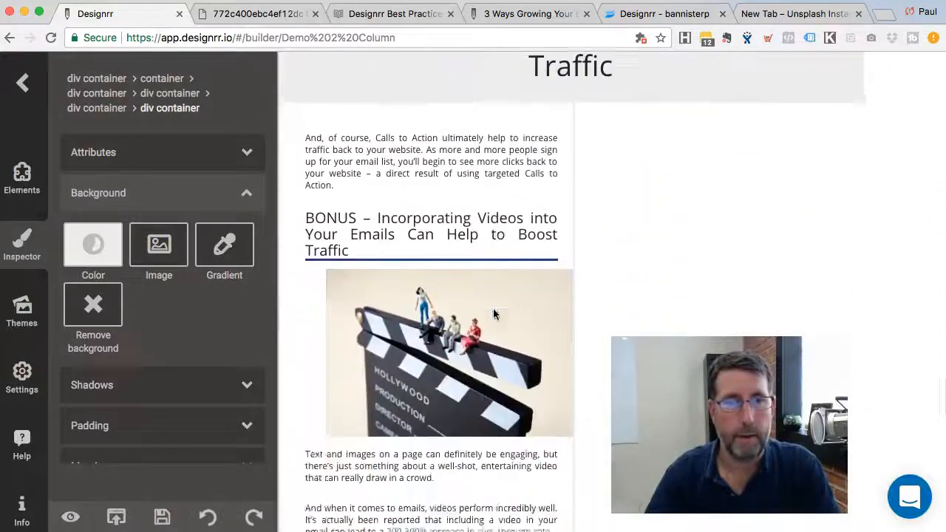
{"action": "scroll", "coordinate": [495, 314], "scroll_direction": "down", "scroll_amount": 15}
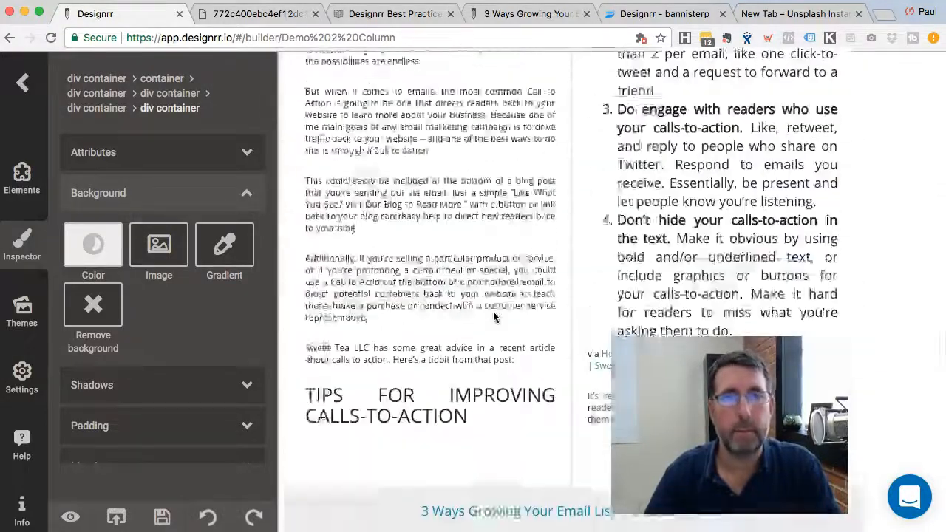
{"action": "scroll", "coordinate": [494, 317], "scroll_direction": "up", "scroll_amount": 3}
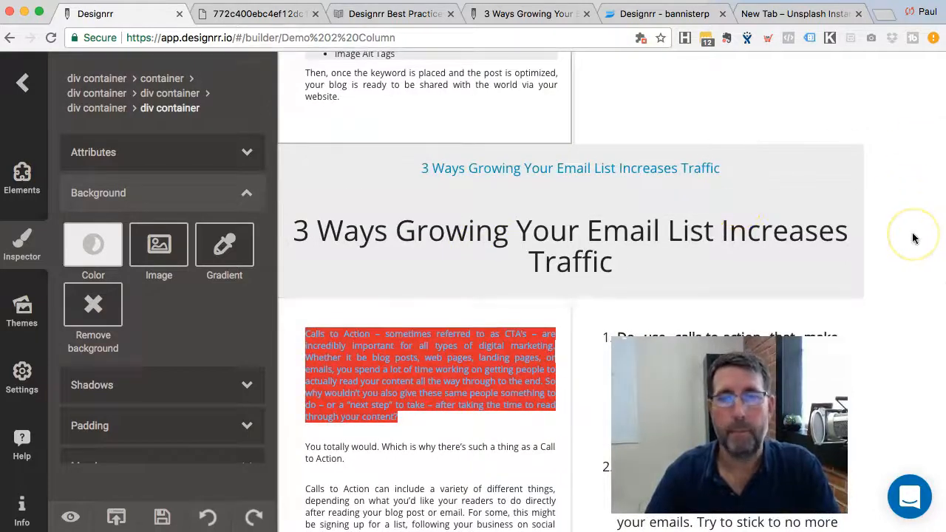
{"action": "scroll", "coordinate": [913, 238], "scroll_direction": "down", "scroll_amount": 3}
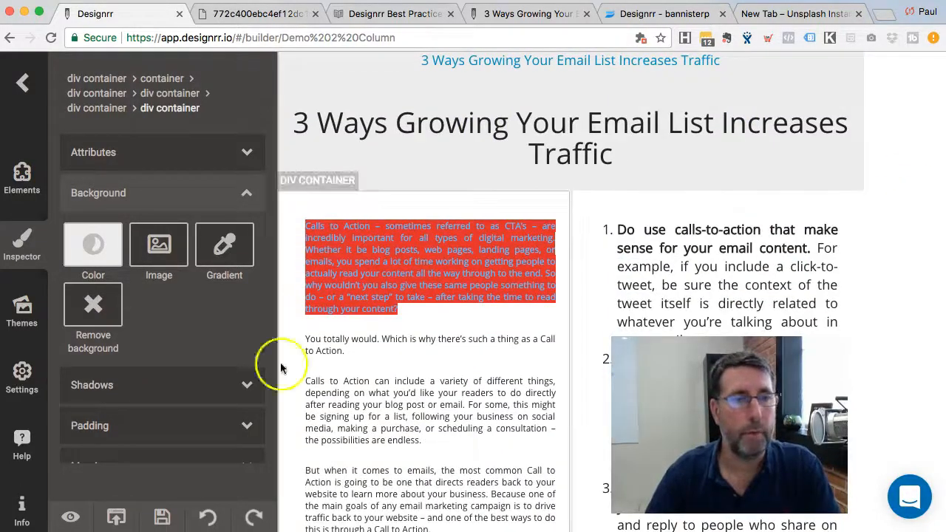
- Switch the project's headers and footers off and back on to compare the pages with and without them
{"action": "left_click", "coordinate": [26, 380]}
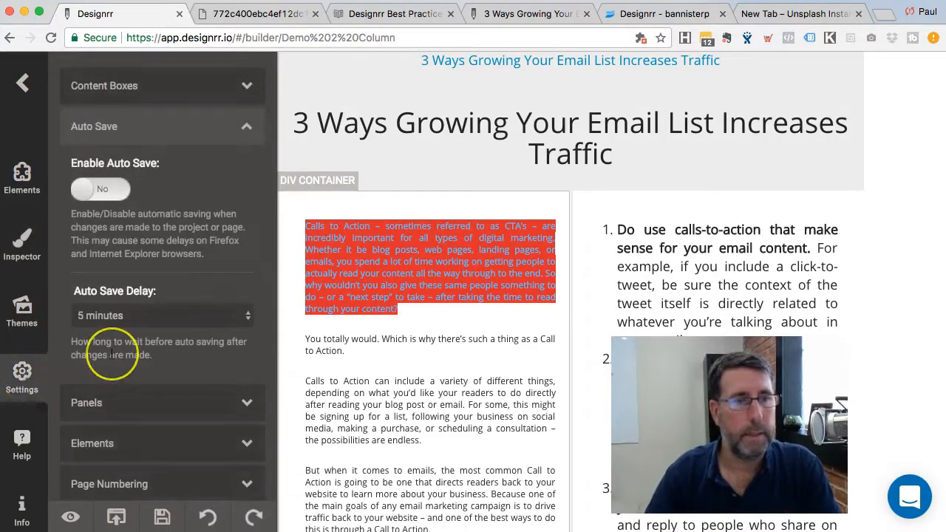
{"action": "scroll", "coordinate": [111, 355], "scroll_direction": "down", "scroll_amount": 1}
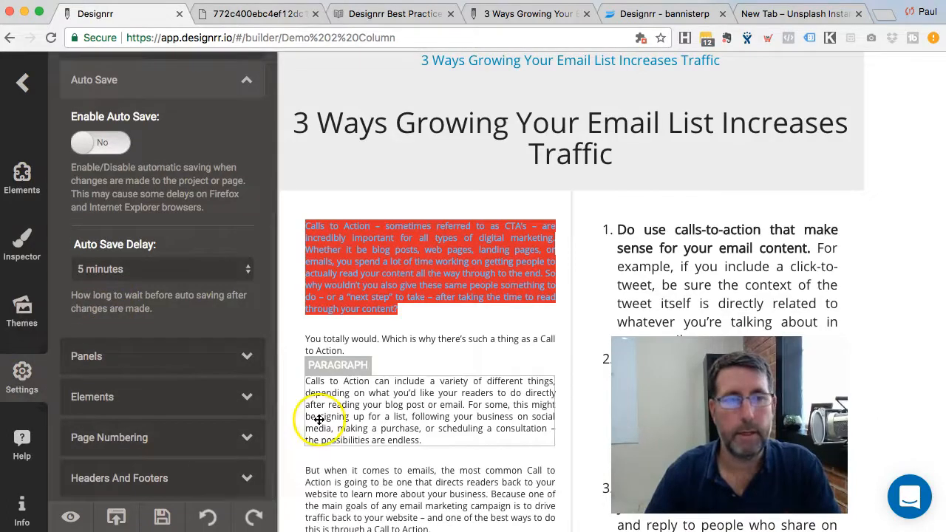
{"action": "left_click", "coordinate": [131, 482]}
{"action": "left_click", "coordinate": [85, 363]}
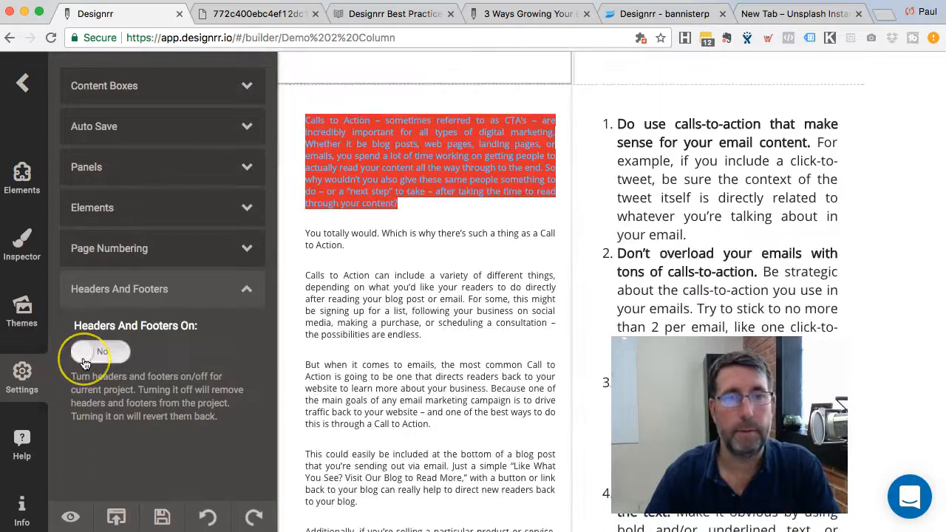
{"action": "left_click", "coordinate": [85, 362]}
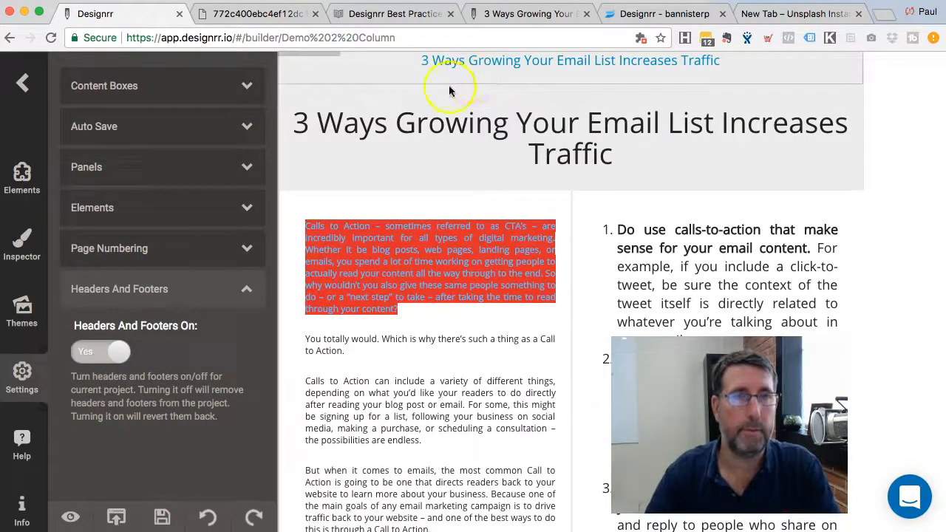
{"action": "scroll", "coordinate": [451, 156], "scroll_direction": "up", "scroll_amount": 1}
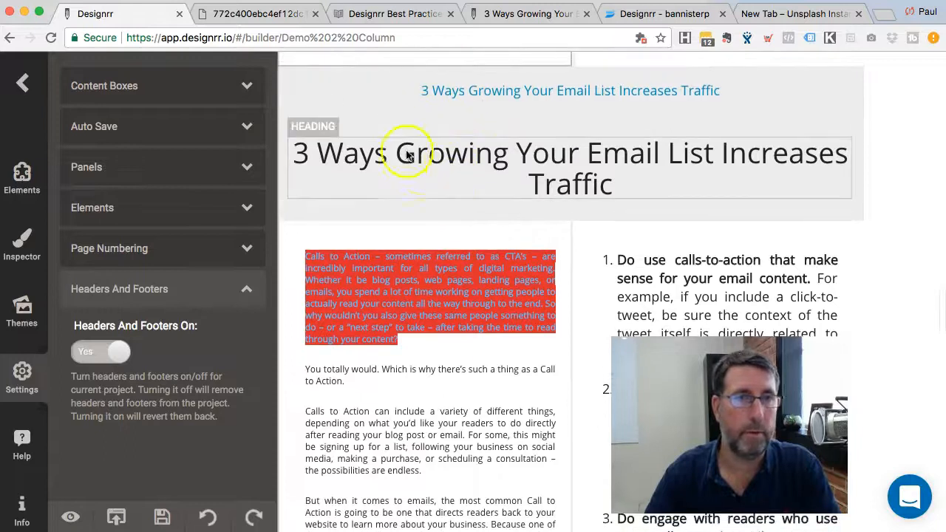
{"action": "left_click", "coordinate": [86, 359]}
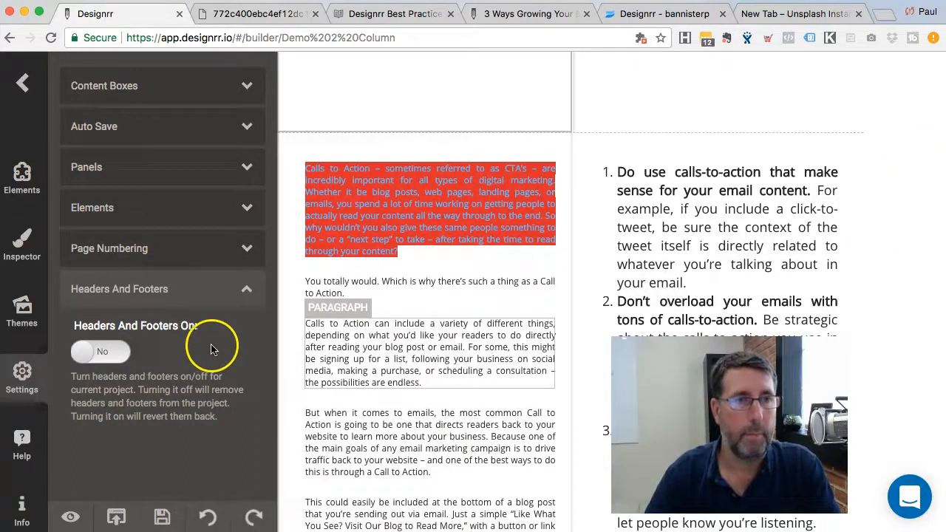
{"action": "left_click", "coordinate": [111, 352]}
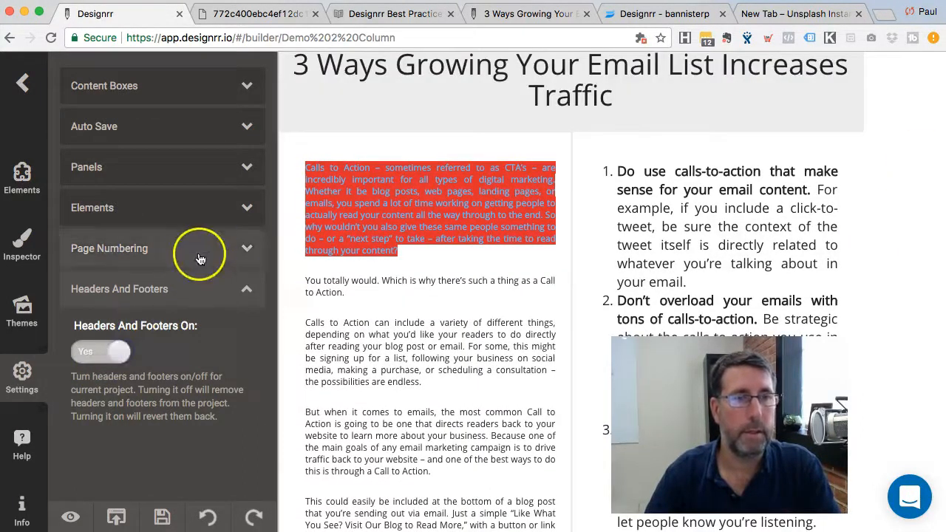
- Turn on page numbering for the project with the label Page
{"action": "left_click", "coordinate": [199, 258]}
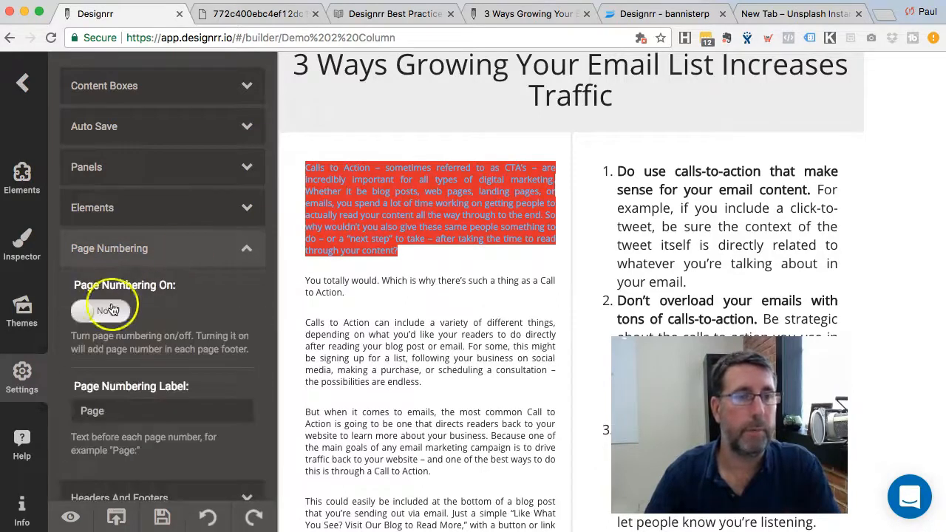
{"action": "left_click", "coordinate": [110, 314]}
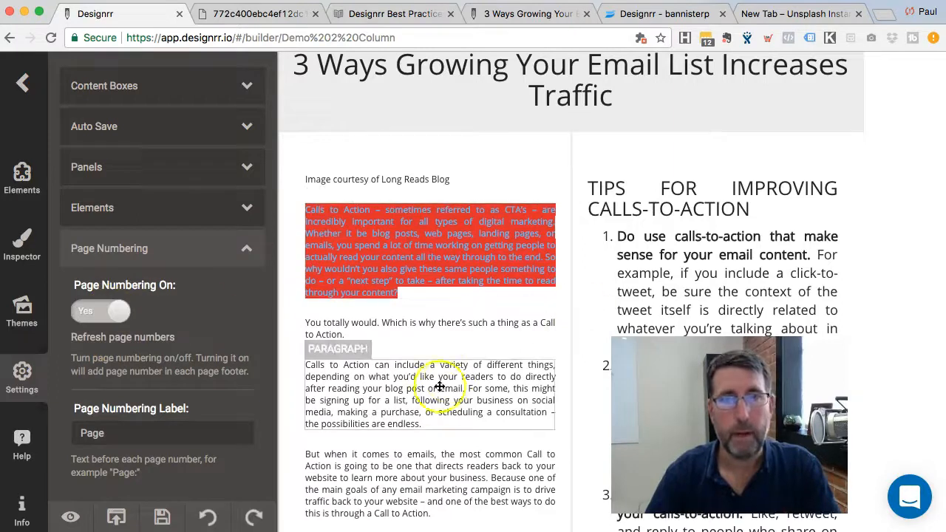
{"action": "scroll", "coordinate": [439, 393], "scroll_direction": "down", "scroll_amount": 10}
- Align the page number's div container in the page 3 footer to the right
{"action": "left_click", "coordinate": [549, 265]}
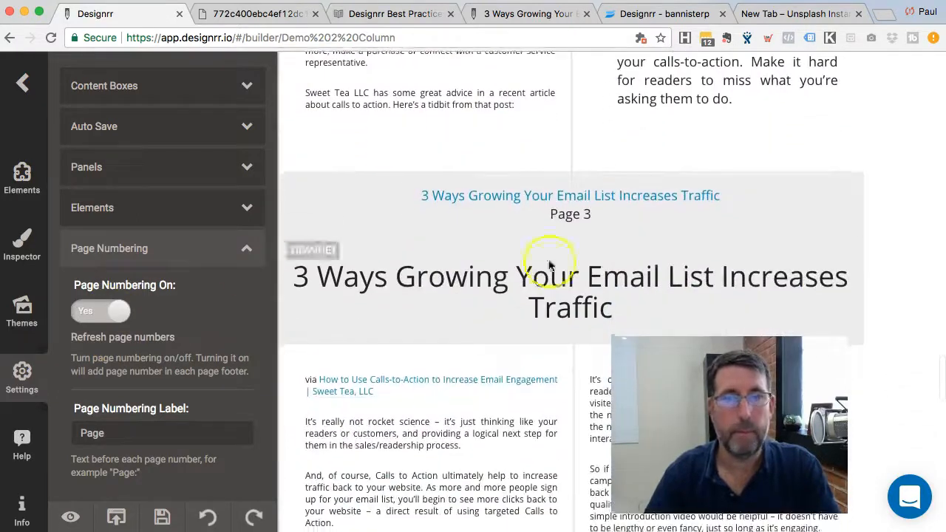
{"action": "left_click", "coordinate": [537, 217]}
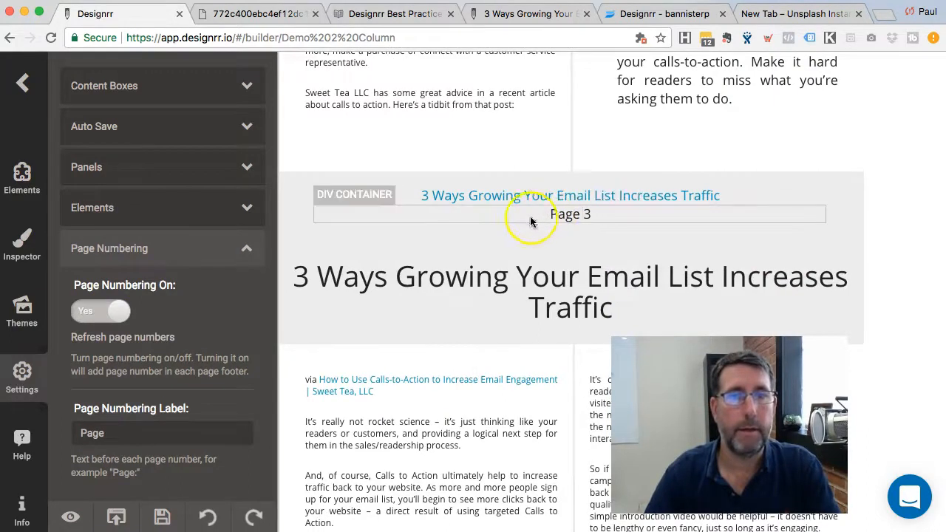
{"action": "left_click", "coordinate": [354, 214]}
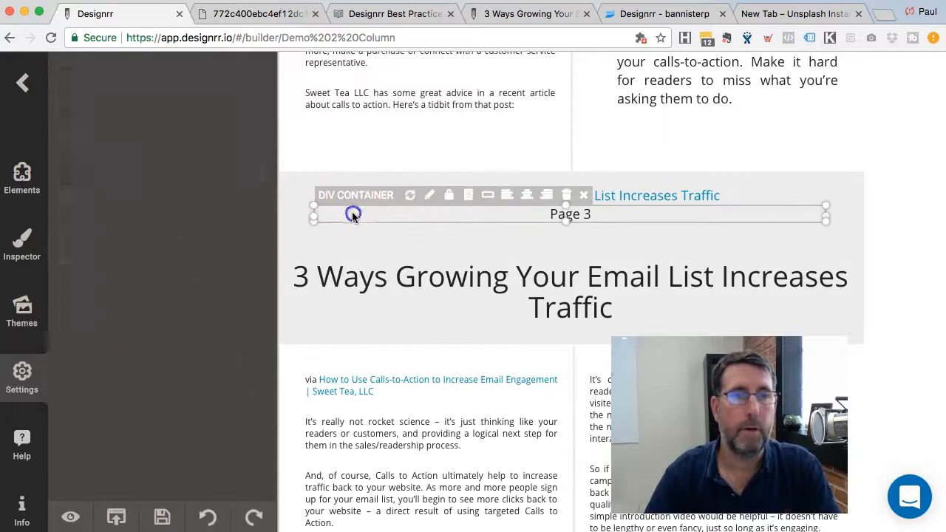
{"action": "left_click", "coordinate": [509, 198]}
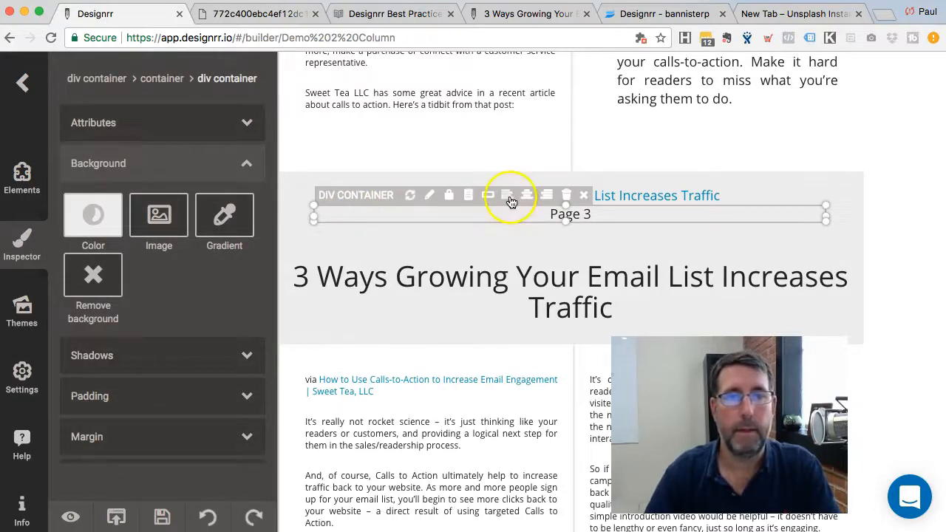
{"action": "left_click", "coordinate": [548, 198]}
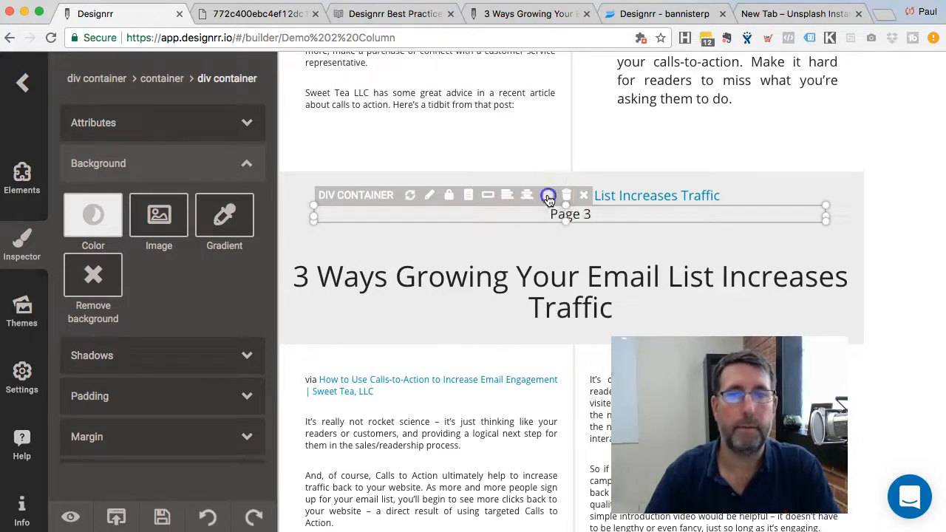
{"action": "left_click", "coordinate": [877, 174]}
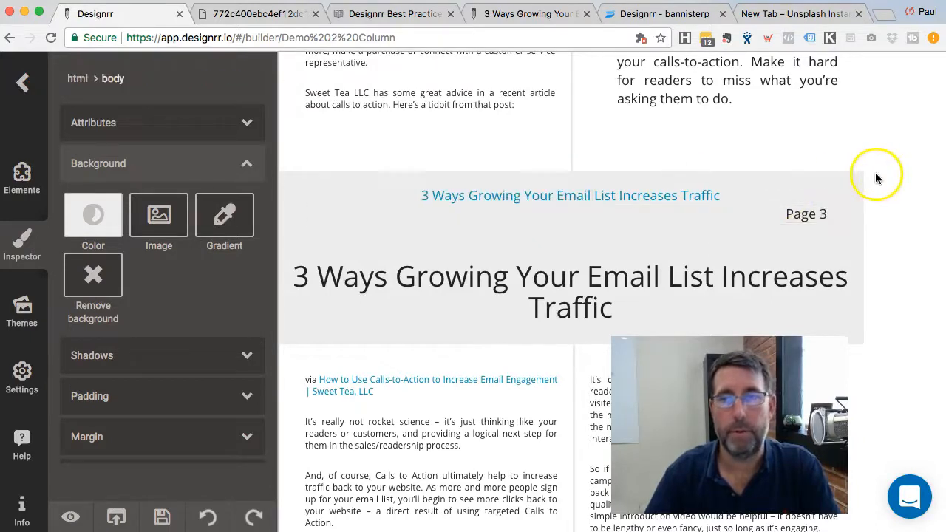
- Check the page number alignment in the footers of the other pages, through to the end of the document
{"action": "left_click", "coordinate": [915, 321]}
{"action": "scroll", "coordinate": [916, 322], "scroll_direction": "down", "scroll_amount": 5}
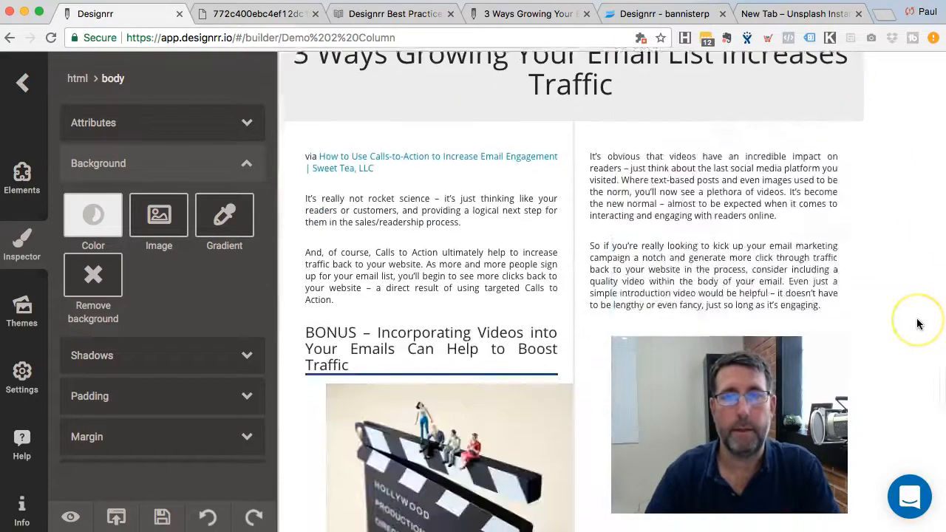
{"action": "scroll", "coordinate": [918, 324], "scroll_direction": "down", "scroll_amount": 7}
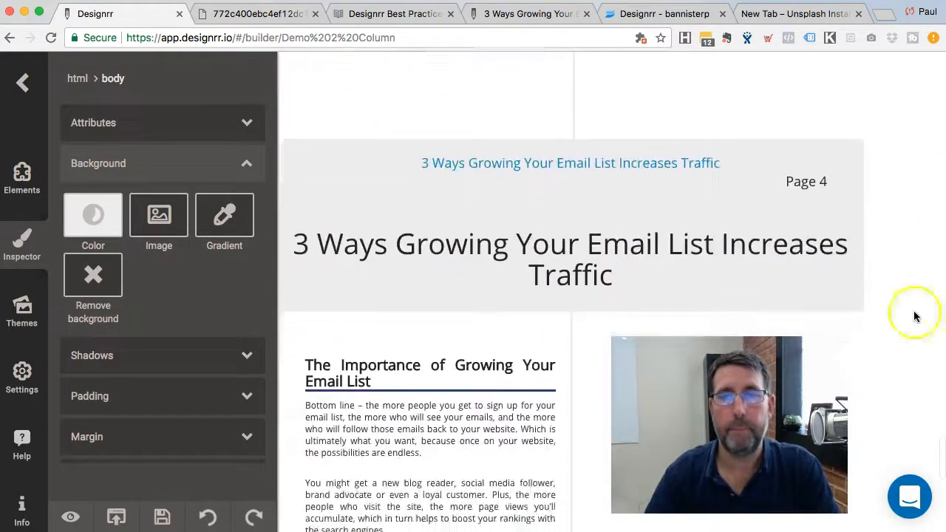
{"action": "left_click", "coordinate": [889, 294]}
{"action": "scroll", "coordinate": [890, 298], "scroll_direction": "down", "scroll_amount": 5}
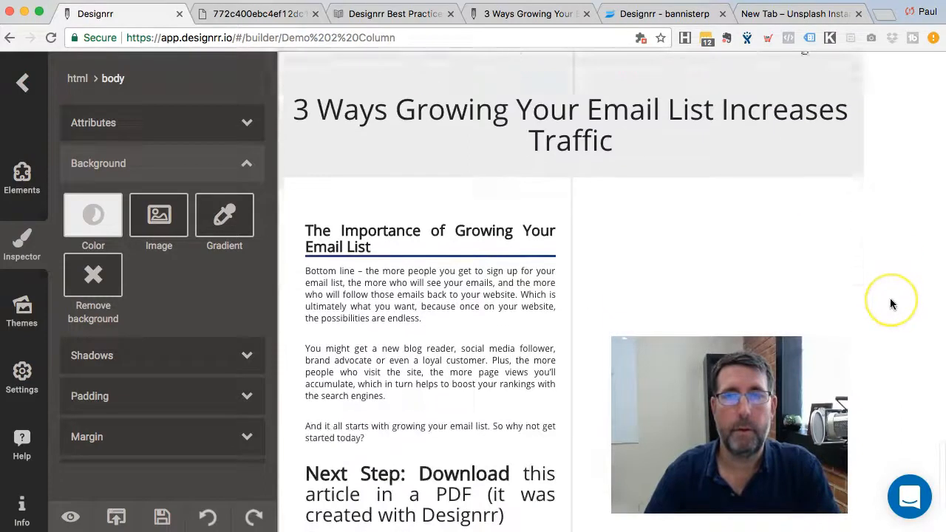
{"action": "scroll", "coordinate": [890, 298], "scroll_direction": "down", "scroll_amount": 2}
{"action": "scroll", "coordinate": [890, 298], "scroll_direction": "up", "scroll_amount": 8}
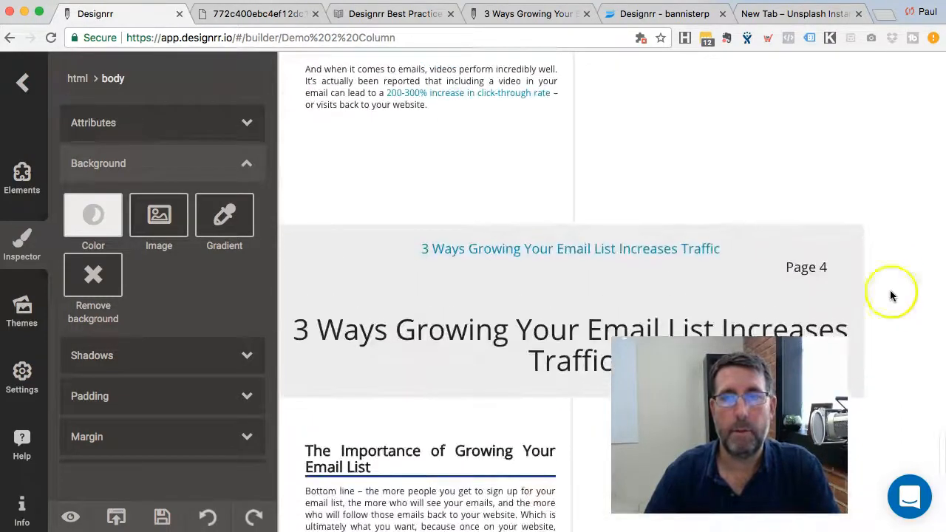
{"action": "left_click", "coordinate": [896, 238]}
{"action": "scroll", "coordinate": [896, 238], "scroll_direction": "up", "scroll_amount": 1}
{"action": "left_click", "coordinate": [898, 206]}
{"action": "scroll", "coordinate": [901, 194], "scroll_direction": "up", "scroll_amount": 3}
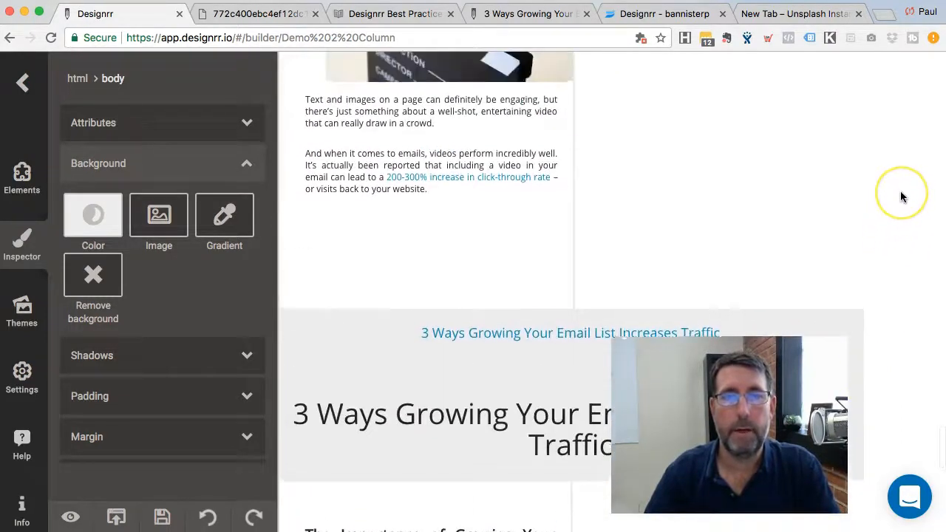
{"action": "scroll", "coordinate": [900, 190], "scroll_direction": "up", "scroll_amount": 6}
{"action": "scroll", "coordinate": [900, 191], "scroll_direction": "down", "scroll_amount": 1}
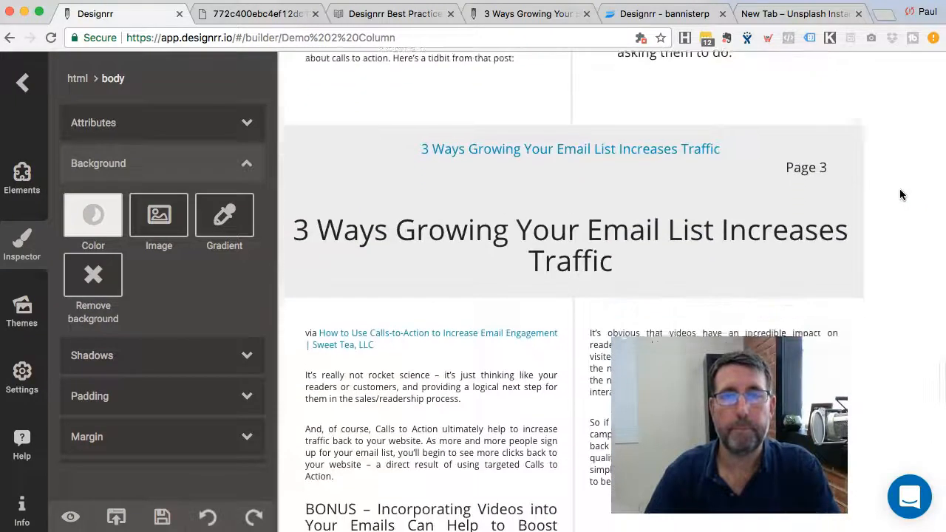
- Set the text size of the large header heading below the page 3 footer to 24
{"action": "left_click", "coordinate": [667, 216]}
{"action": "left_click", "coordinate": [397, 231]}
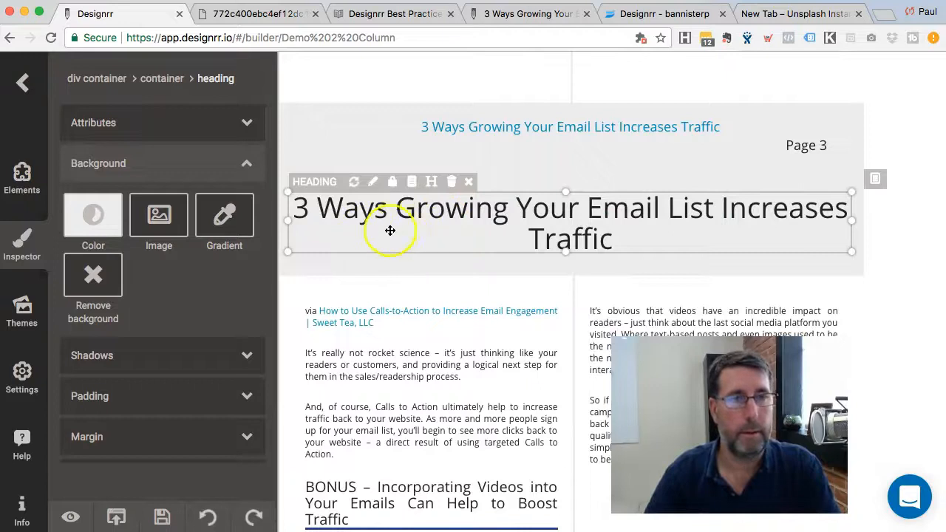
{"action": "scroll", "coordinate": [221, 317], "scroll_direction": "down", "scroll_amount": 3}
{"action": "left_click", "coordinate": [118, 364]}
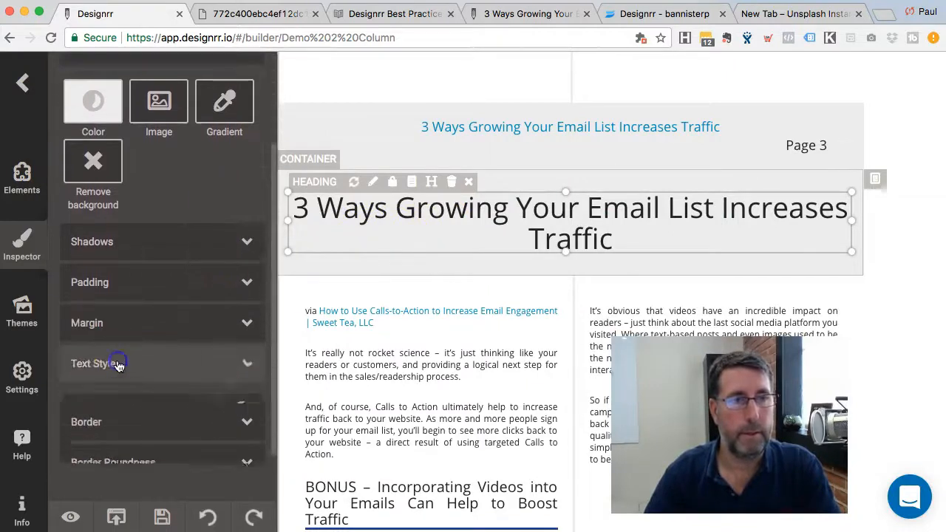
{"action": "double_click", "coordinate": [93, 321]}
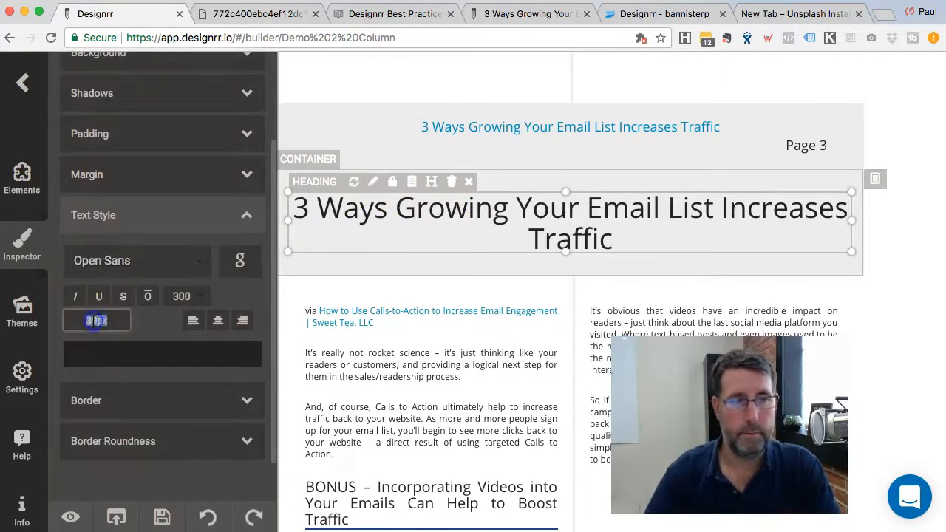
{"action": "type", "text": "2"}
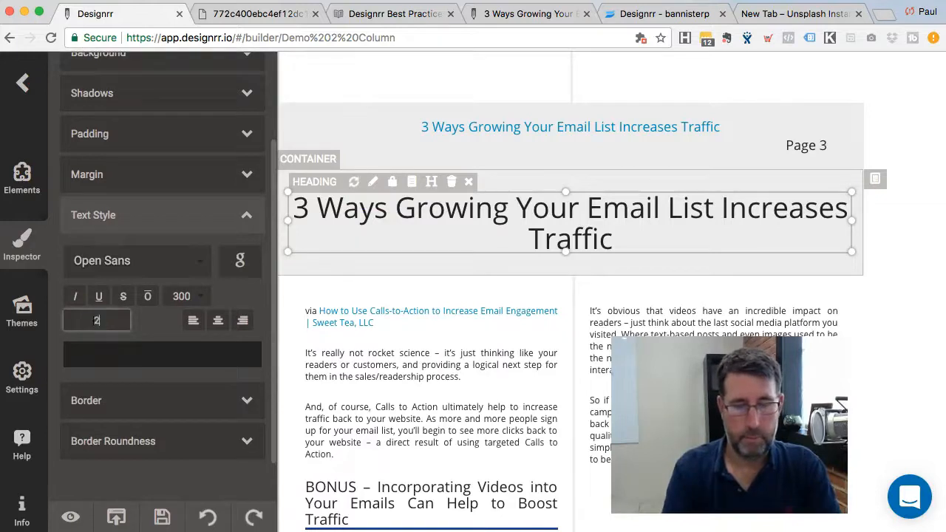
{"action": "type", "text": "4"}
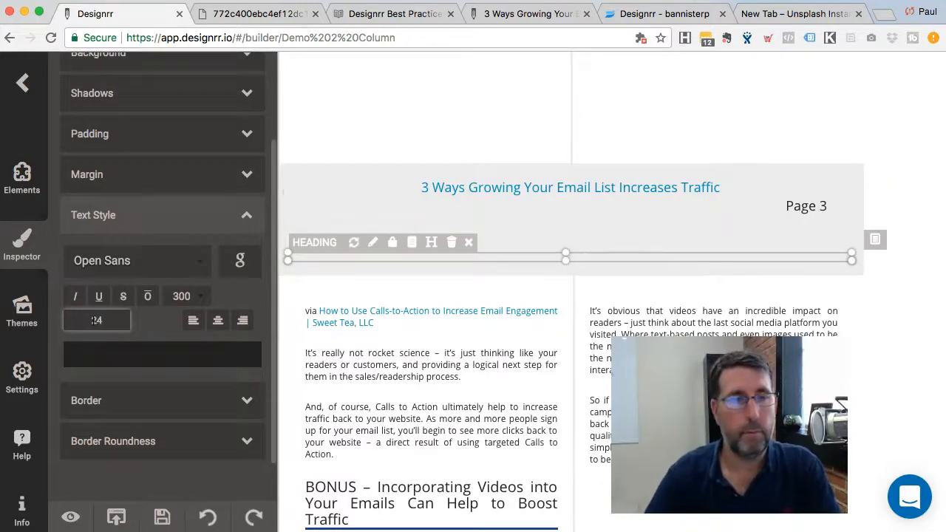
- Set the text size of the large header heading below the page 3 footer to 30 px
{"action": "double_click", "coordinate": [97, 322]}
{"action": "type", "text": "30"}
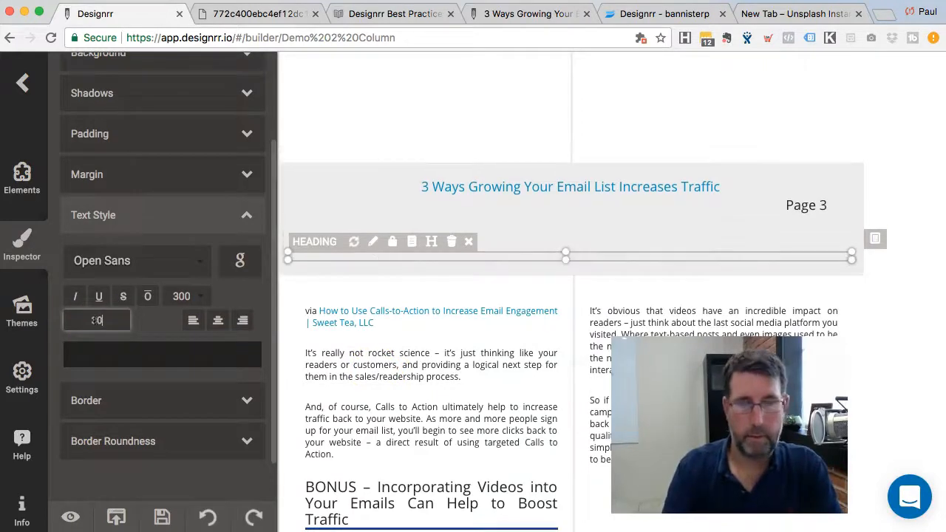
{"action": "left_click", "coordinate": [359, 347]}
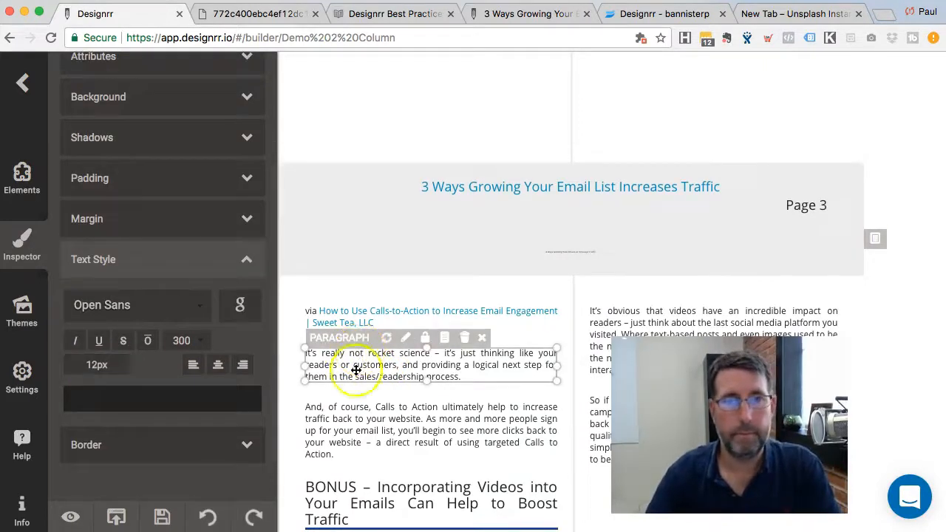
{"action": "left_click", "coordinate": [565, 246]}
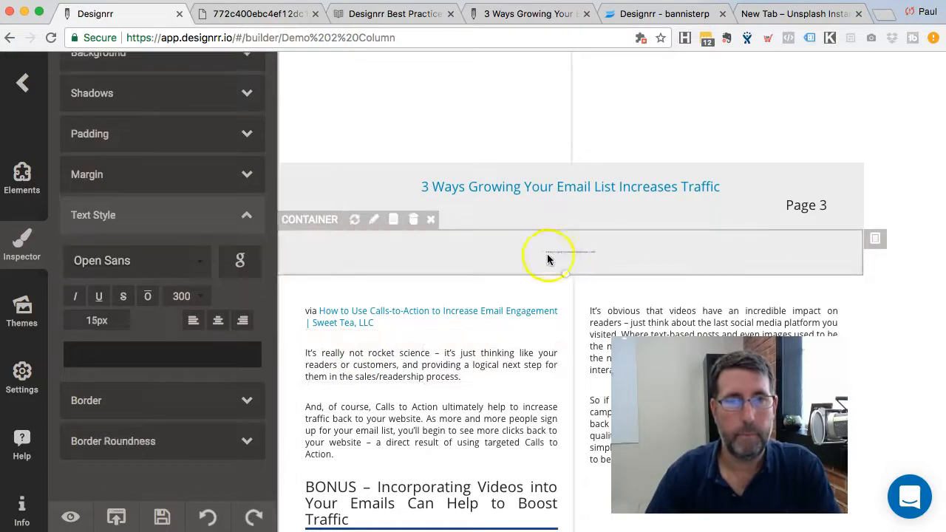
{"action": "left_click", "coordinate": [532, 247]}
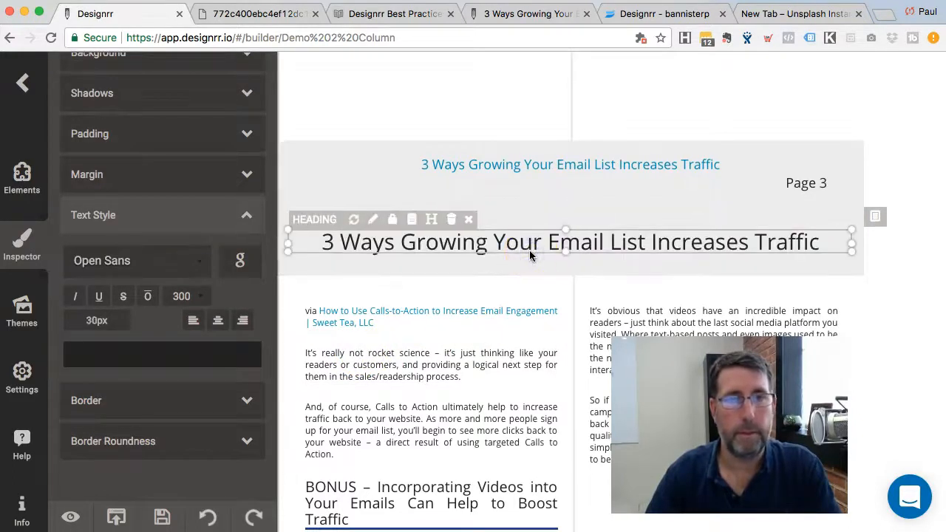
- Check the rest of the page below the resized header heading and save the project
{"action": "scroll", "coordinate": [497, 340], "scroll_direction": "down", "scroll_amount": 1}
{"action": "left_click", "coordinate": [884, 256]}
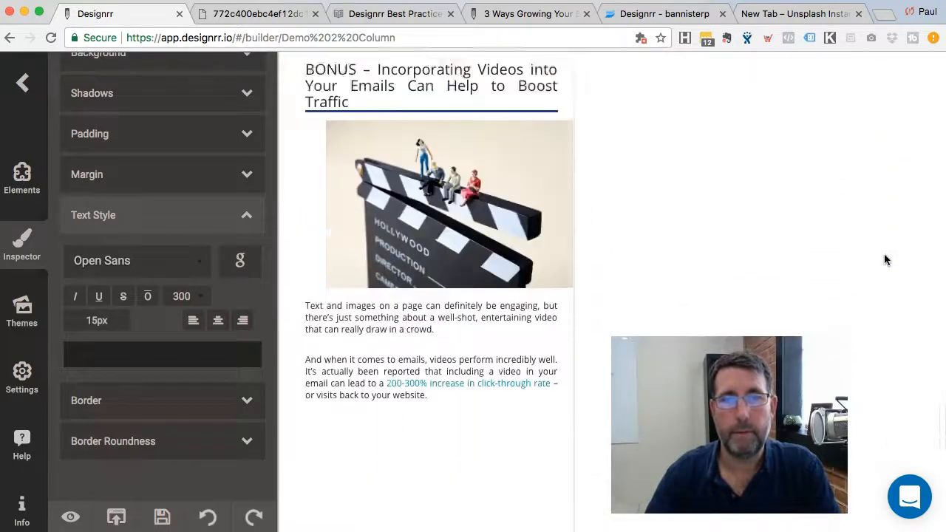
{"action": "left_click", "coordinate": [885, 125]}
{"action": "left_click", "coordinate": [356, 368]}
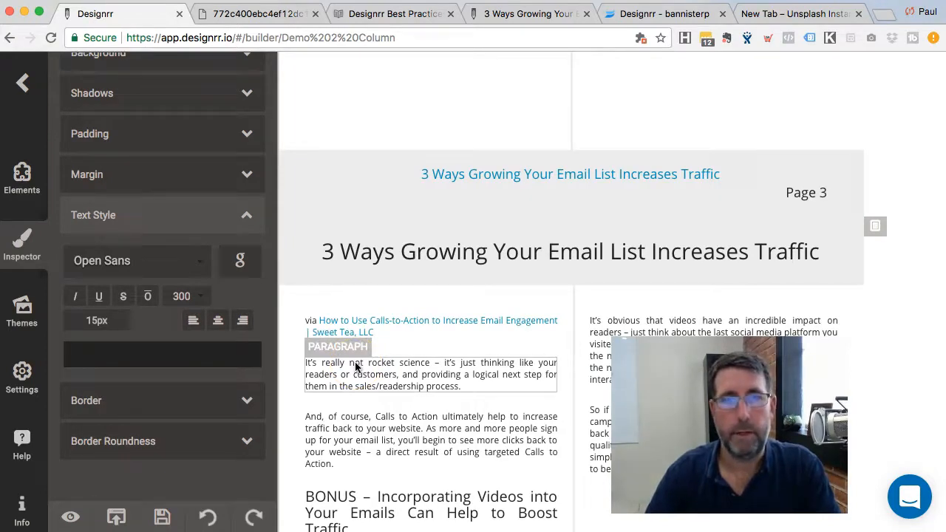
{"action": "left_click", "coordinate": [433, 416]}
{"action": "left_click", "coordinate": [163, 518]}
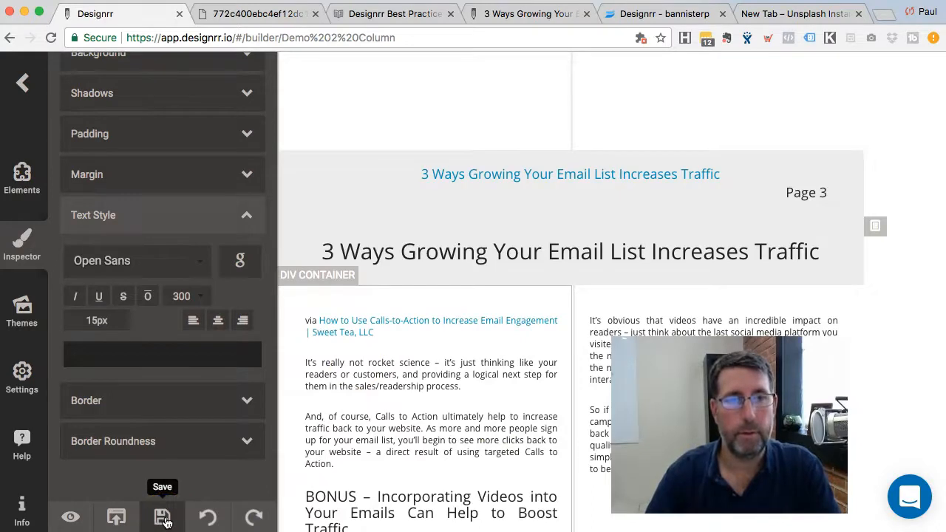
- Examine the header headings and body text on the pages from the BONUS section back to the SEO section
{"action": "left_click", "coordinate": [551, 369]}
{"action": "scroll", "coordinate": [553, 367], "scroll_direction": "down", "scroll_amount": 5}
{"action": "left_click", "coordinate": [592, 275]}
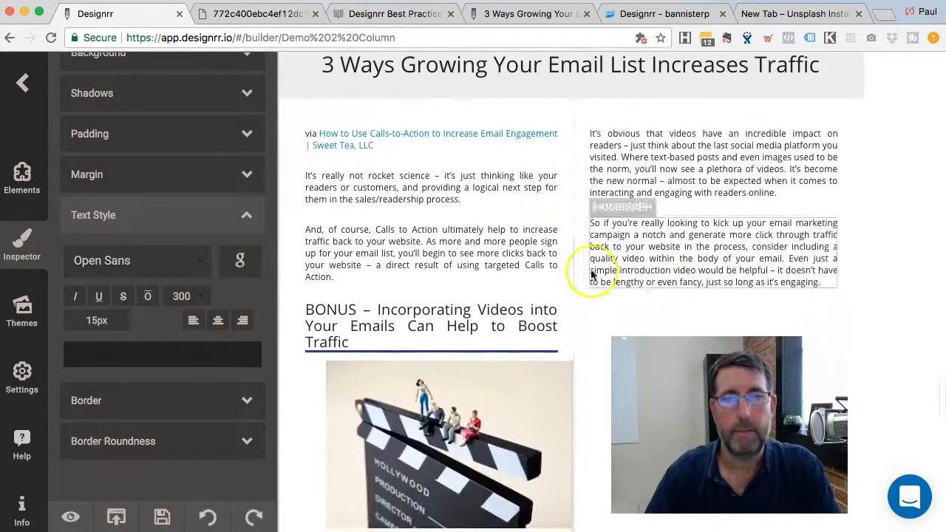
{"action": "left_click", "coordinate": [535, 272]}
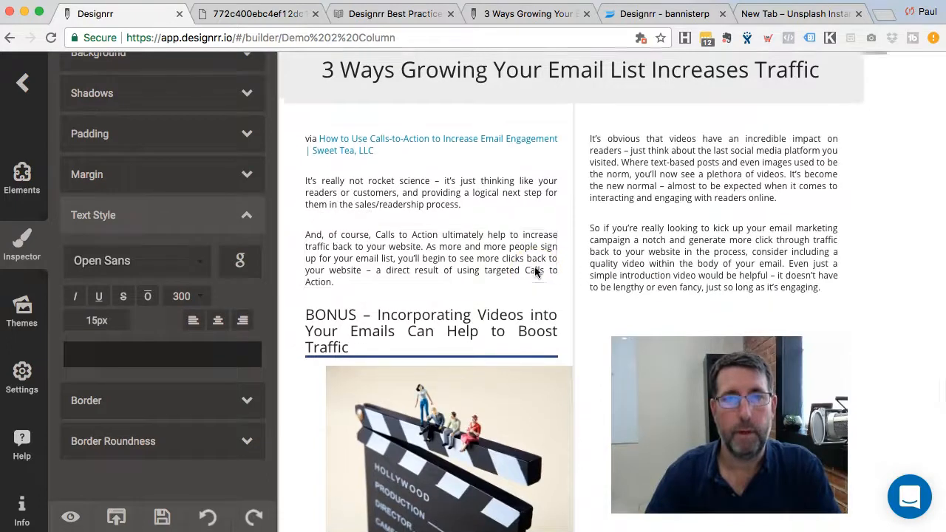
{"action": "scroll", "coordinate": [537, 221], "scroll_direction": "up", "scroll_amount": 10}
{"action": "scroll", "coordinate": [530, 172], "scroll_direction": "up", "scroll_amount": 5}
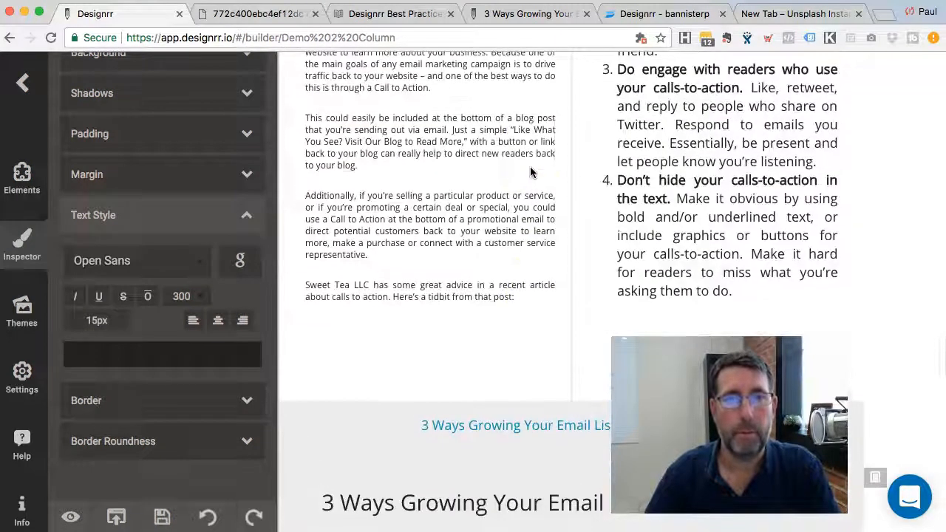
{"action": "left_click", "coordinate": [460, 195]}
{"action": "scroll", "coordinate": [443, 214], "scroll_direction": "up", "scroll_amount": 3}
{"action": "left_click", "coordinate": [419, 239]}
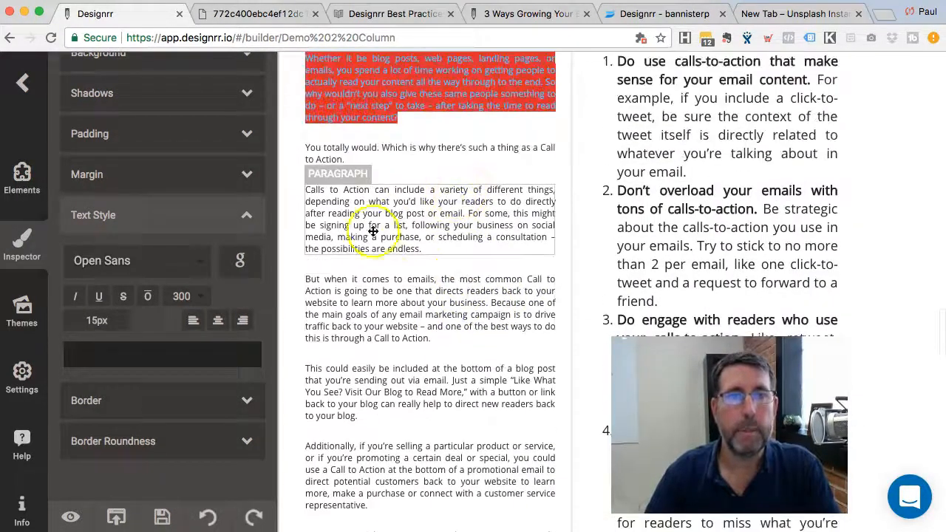
{"action": "scroll", "coordinate": [419, 239], "scroll_direction": "up", "scroll_amount": 15}
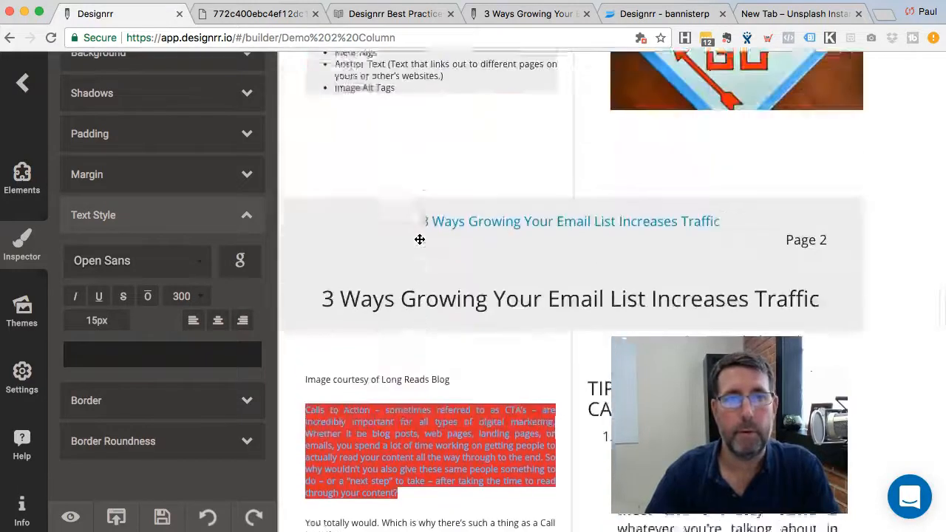
{"action": "scroll", "coordinate": [419, 239], "scroll_direction": "up", "scroll_amount": 8}
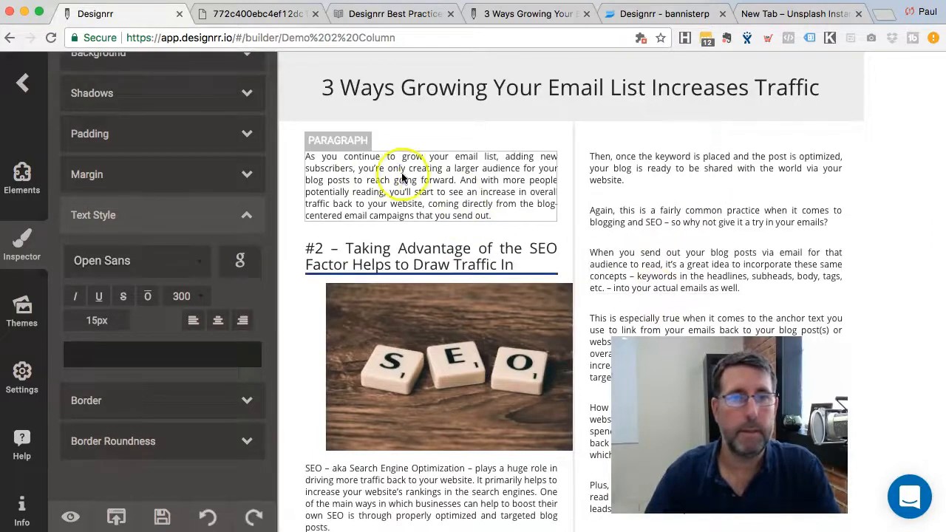
- Set the text size of the body paragraphs to 20 px and check how the columns reflow
{"action": "left_click", "coordinate": [403, 178]}
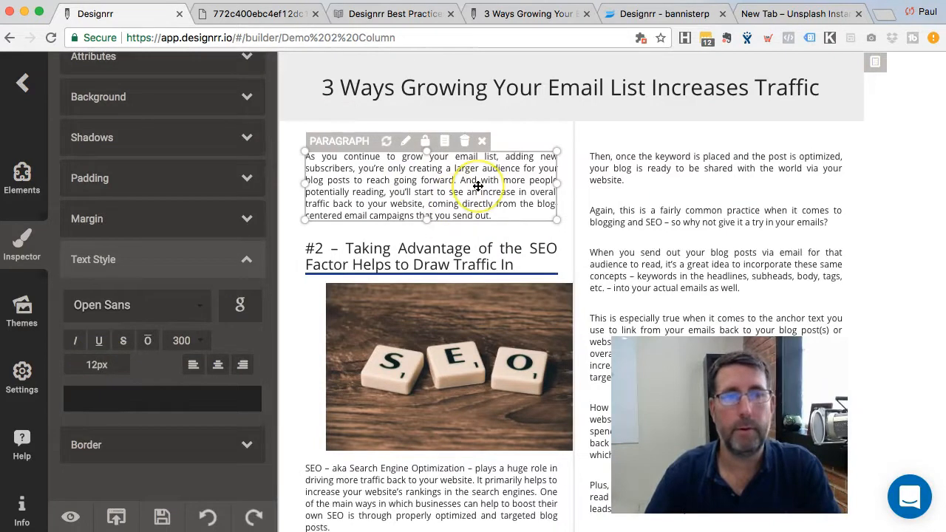
{"action": "double_click", "coordinate": [90, 366]}
{"action": "type", "text": "2"}
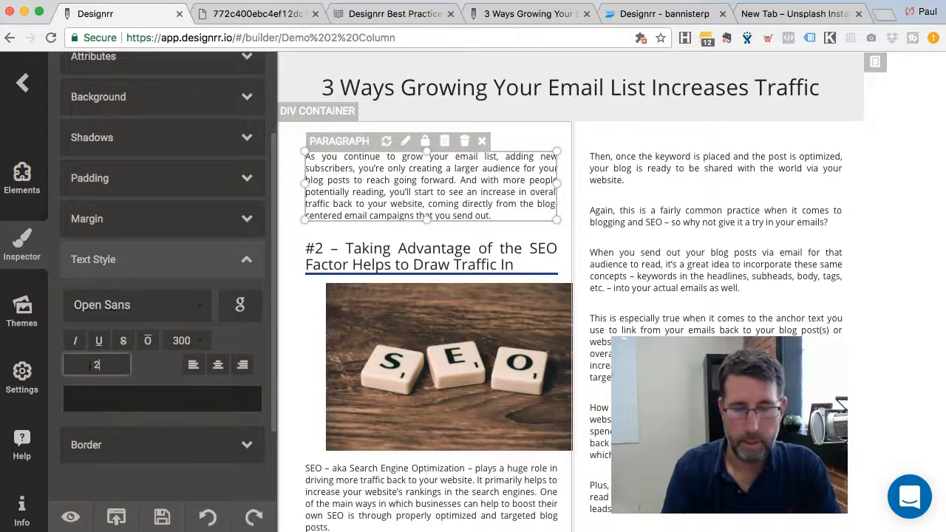
{"action": "type", "text": "0"}
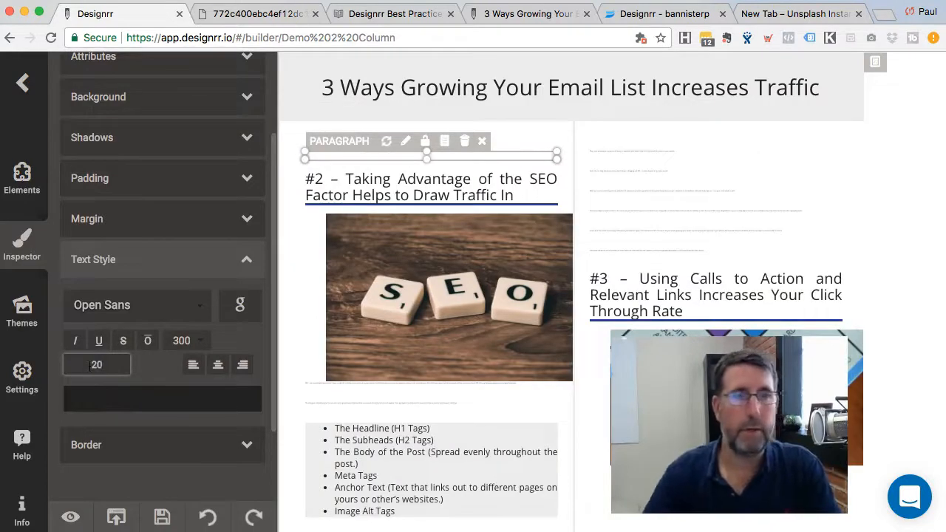
{"action": "scroll", "coordinate": [450, 422], "scroll_direction": "down", "scroll_amount": 5}
{"action": "scroll", "coordinate": [454, 426], "scroll_direction": "down", "scroll_amount": 1}
{"action": "scroll", "coordinate": [475, 334], "scroll_direction": "up", "scroll_amount": 3}
{"action": "scroll", "coordinate": [749, 148], "scroll_direction": "up", "scroll_amount": 3}
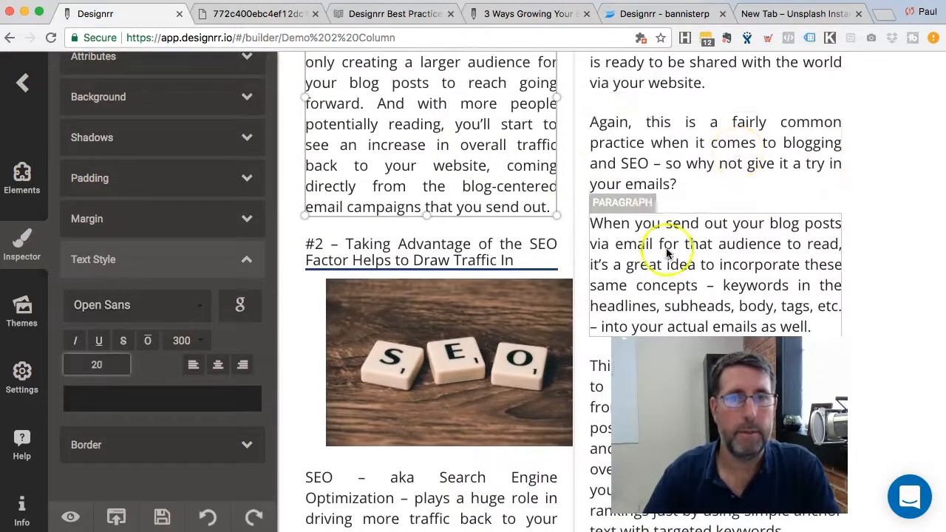
{"action": "scroll", "coordinate": [458, 192], "scroll_direction": "up", "scroll_amount": 3}
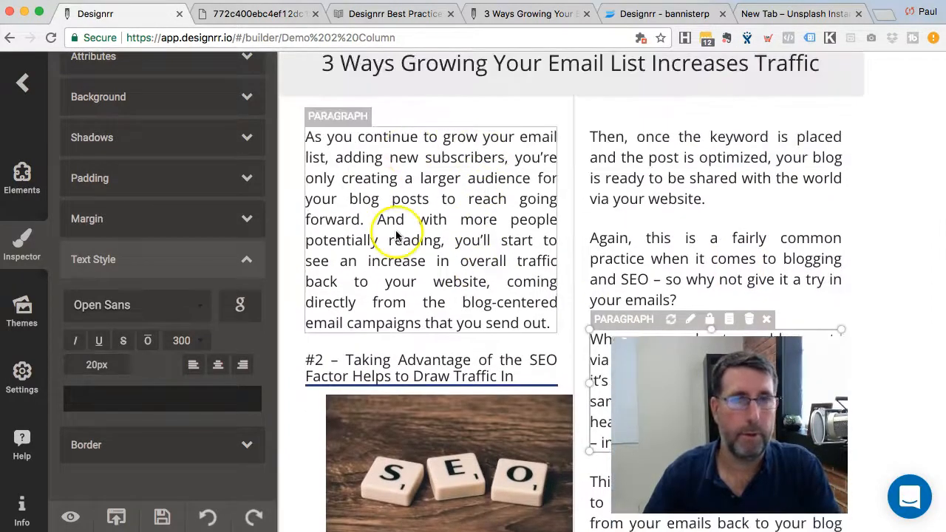
- Set the text size of the body paragraphs back to 12 px
{"action": "left_click", "coordinate": [451, 207]}
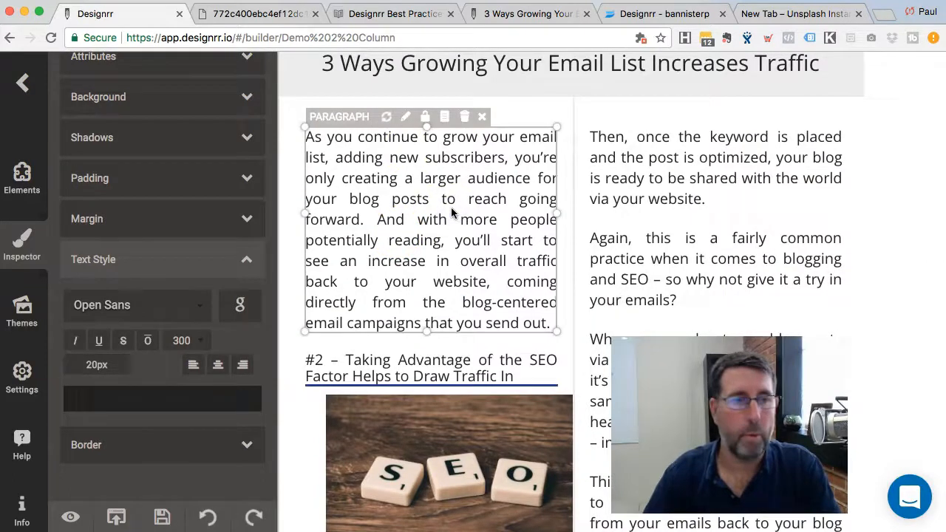
{"action": "double_click", "coordinate": [100, 364]}
{"action": "type", "text": "12"}
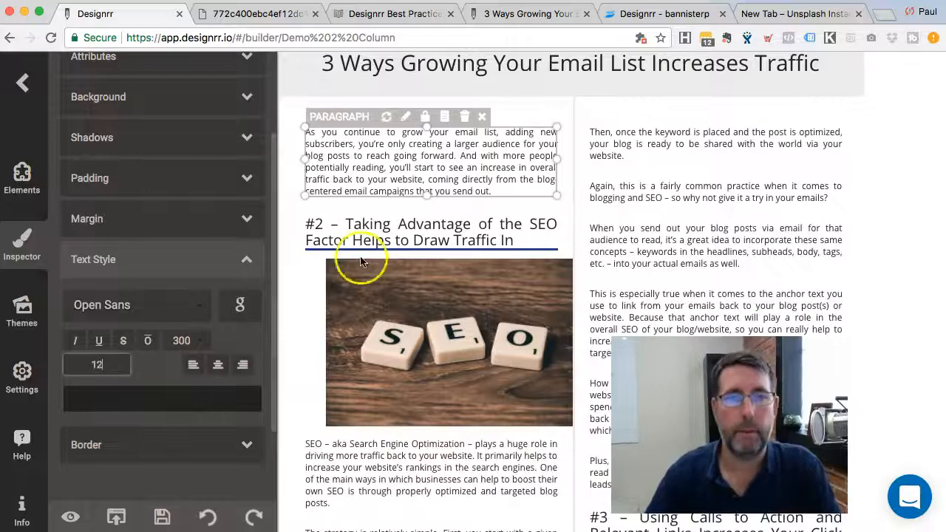
- Move the "TIPS FOR IMPROVING CALLS-TO-ACTION" heading to the end of the first column, below the Sweet Tea LLC paragraph
{"action": "scroll", "coordinate": [606, 271], "scroll_direction": "down", "scroll_amount": 6}
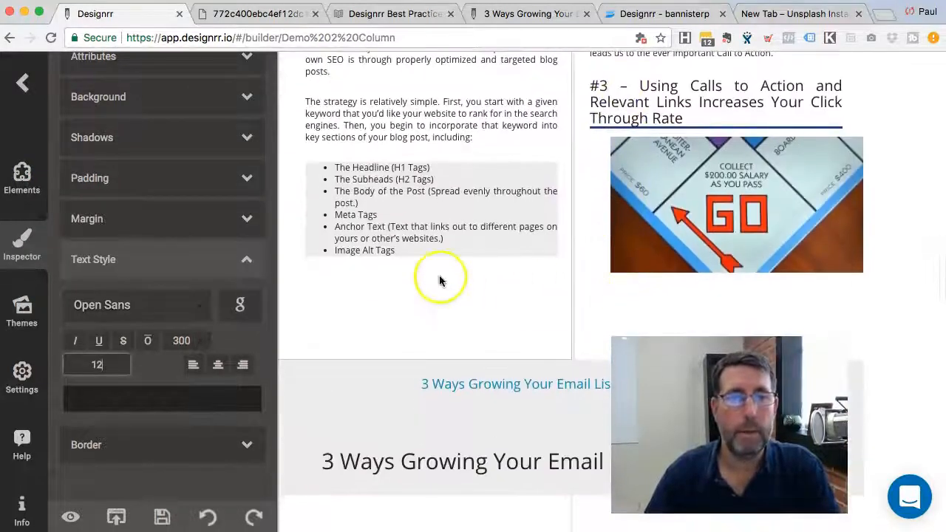
{"action": "scroll", "coordinate": [484, 310], "scroll_direction": "down", "scroll_amount": 8}
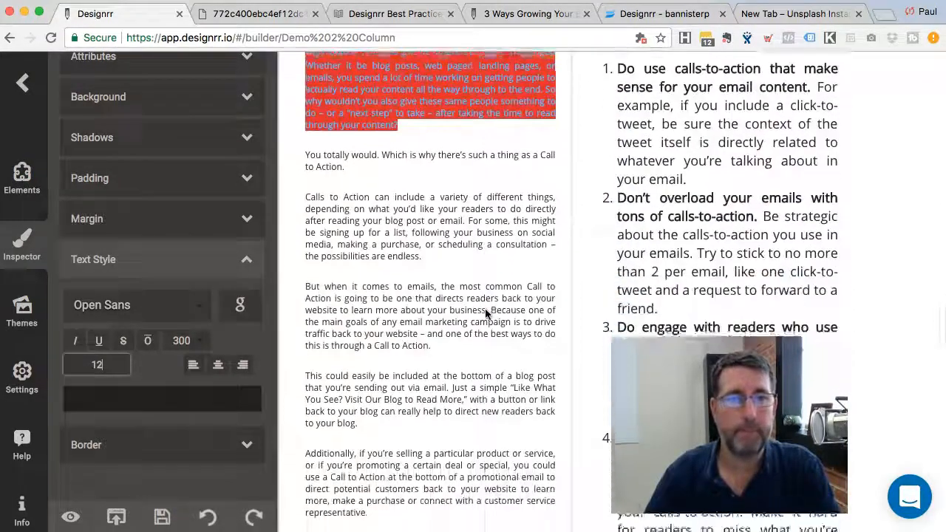
{"action": "scroll", "coordinate": [485, 315], "scroll_direction": "down", "scroll_amount": 3}
{"action": "left_click", "coordinate": [392, 322]}
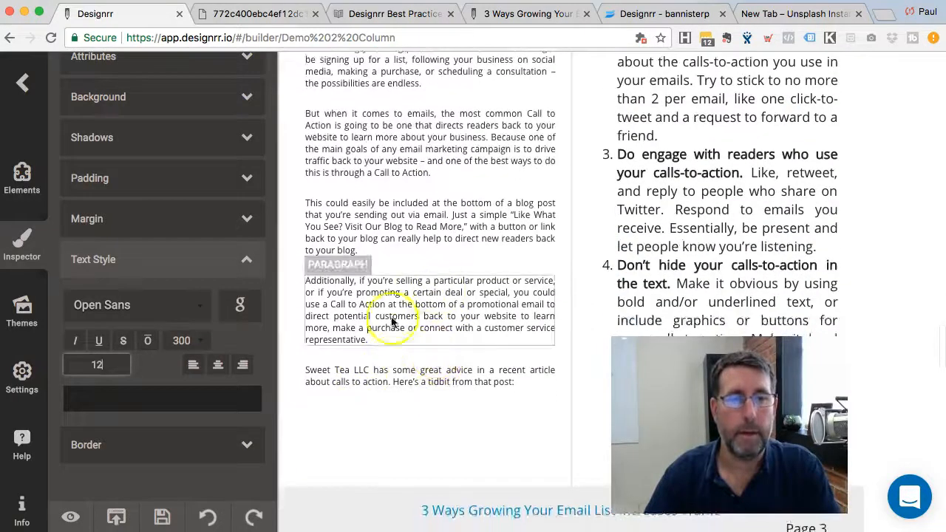
{"action": "left_click", "coordinate": [403, 378]}
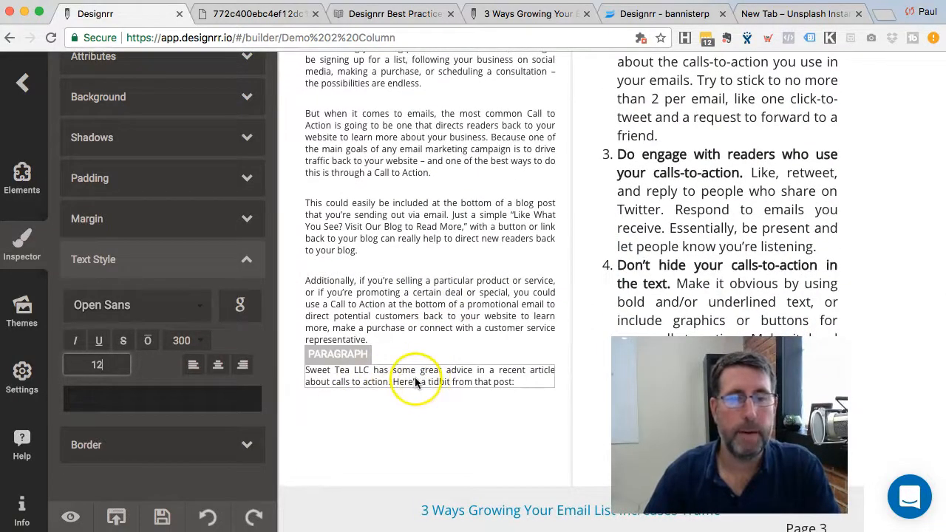
{"action": "left_click", "coordinate": [415, 382]}
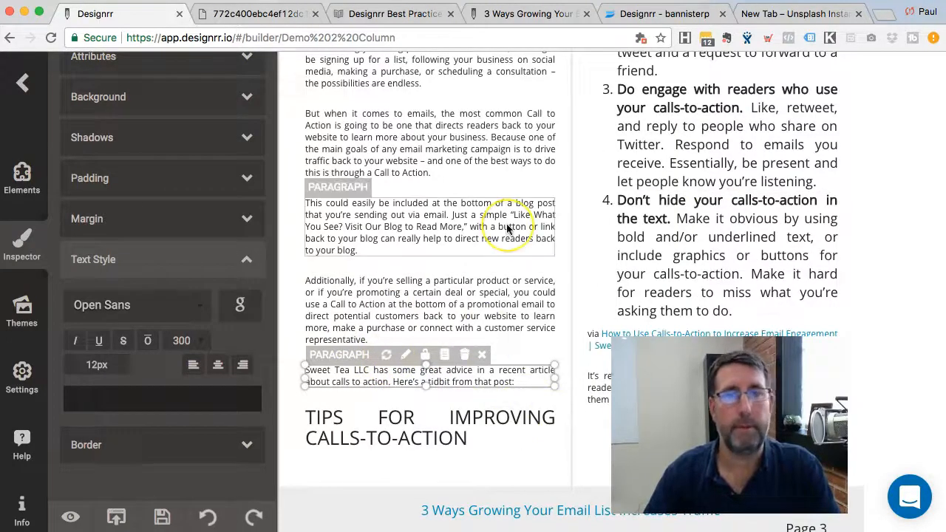
- Set the text size of the whole numbered calls-to-action tips list to 12 px
{"action": "scroll", "coordinate": [678, 184], "scroll_direction": "up", "scroll_amount": 8}
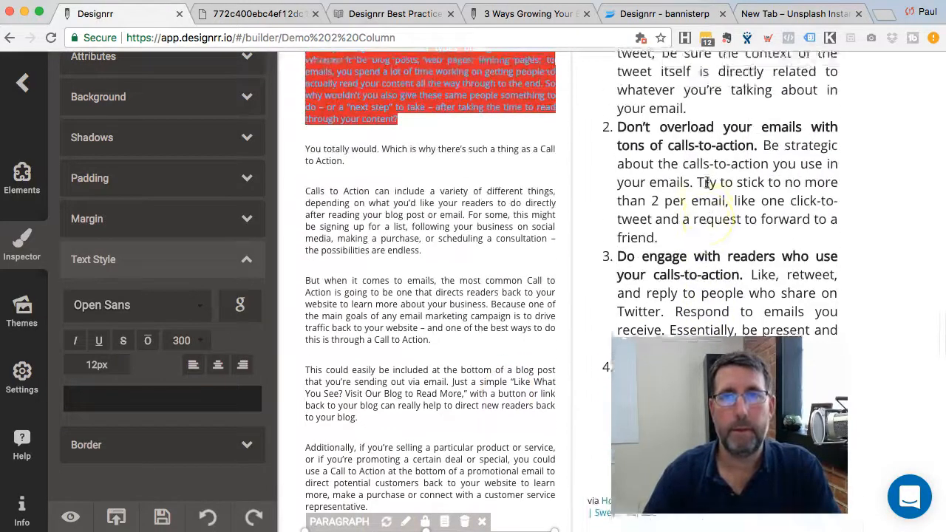
{"action": "left_click", "coordinate": [654, 185]}
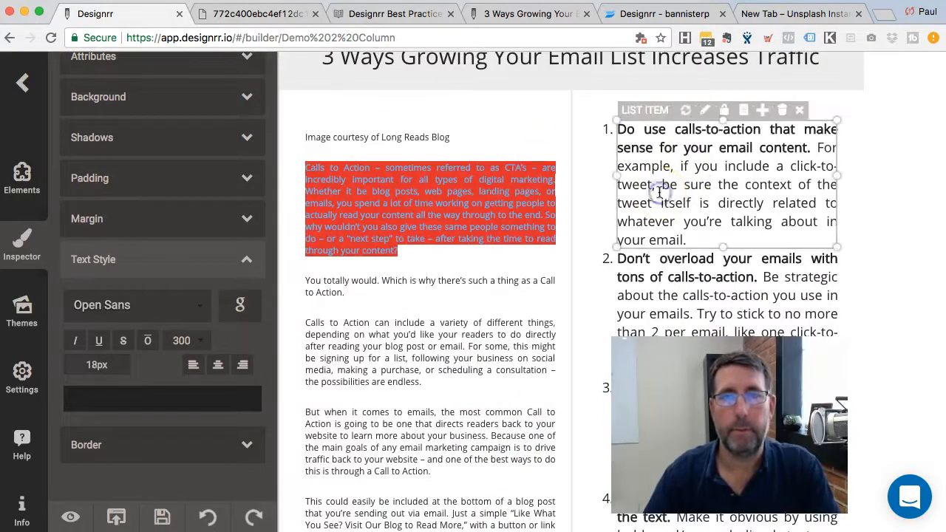
{"action": "left_click", "coordinate": [606, 157]}
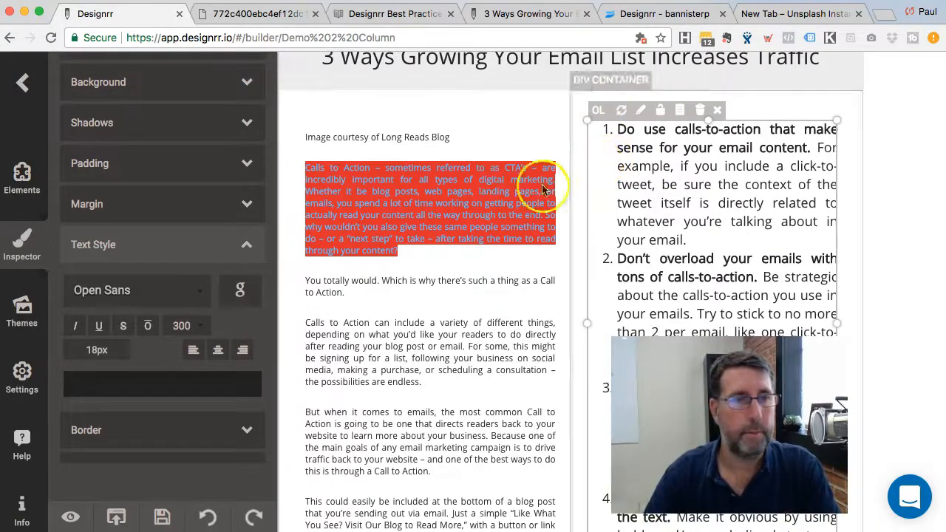
{"action": "left_click", "coordinate": [88, 351]}
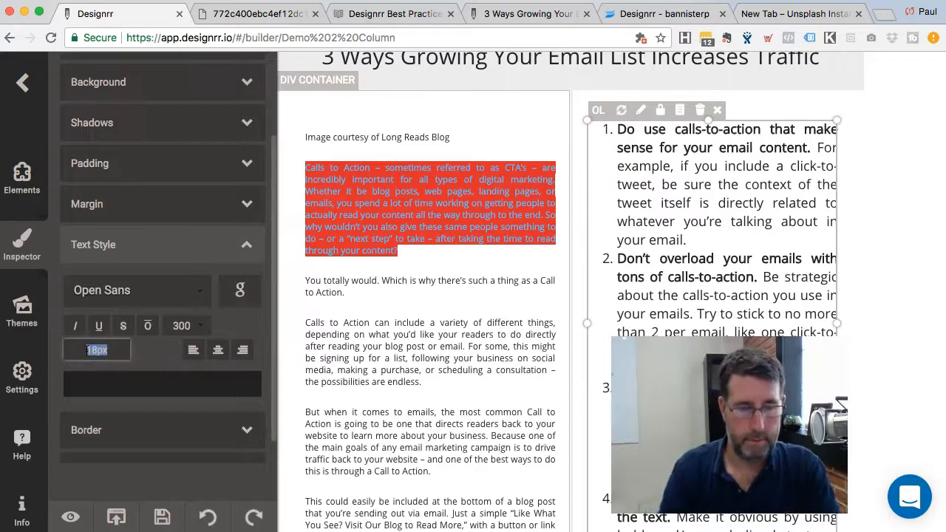
{"action": "key", "text": "Return"}
{"action": "left_click", "coordinate": [482, 359]}
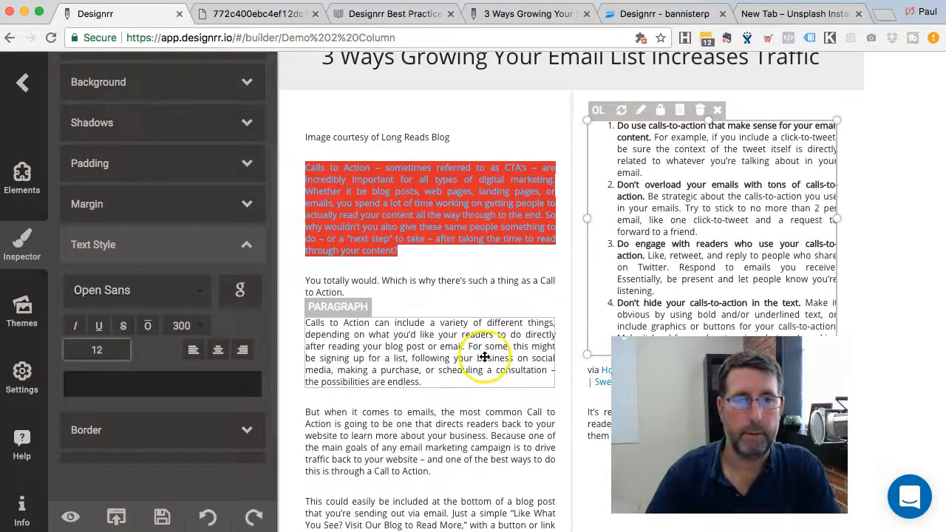
- Reflow the content from the "It's really not rocket science" paragraph so the following text and BONUS section fill the second column
{"action": "left_click", "coordinate": [879, 260]}
{"action": "scroll", "coordinate": [878, 259], "scroll_direction": "down", "scroll_amount": 5}
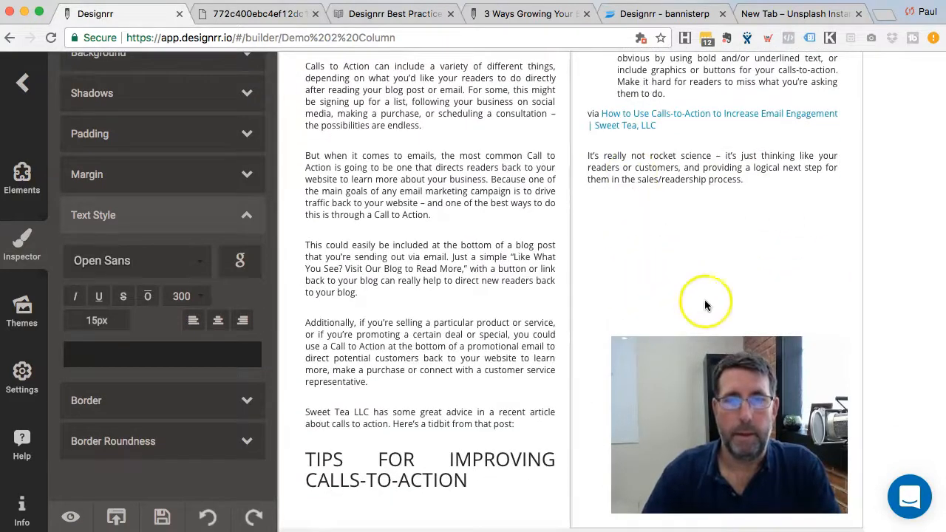
{"action": "left_click", "coordinate": [701, 184]}
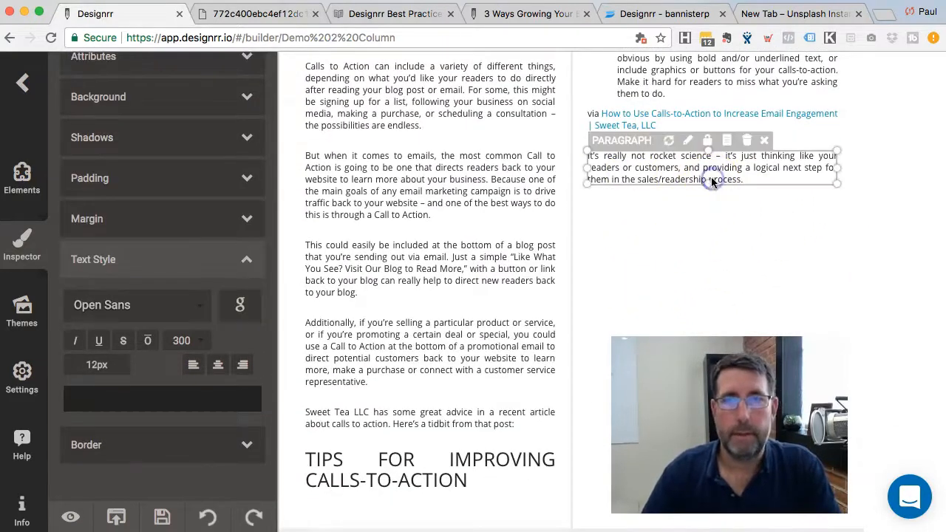
{"action": "left_click", "coordinate": [670, 145]}
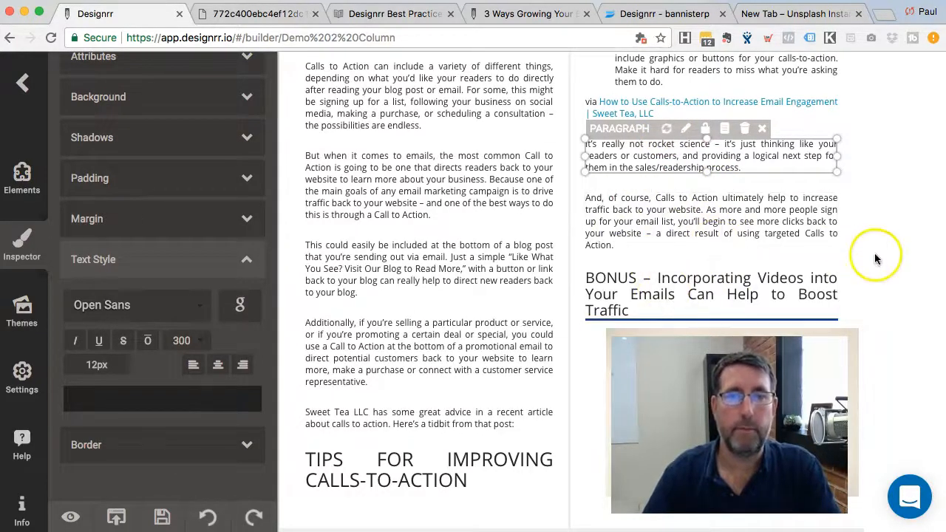
- Check the pages after the BONUS section through page 4 for empty column space and the placement of the remaining text
{"action": "scroll", "coordinate": [876, 259], "scroll_direction": "down", "scroll_amount": 5}
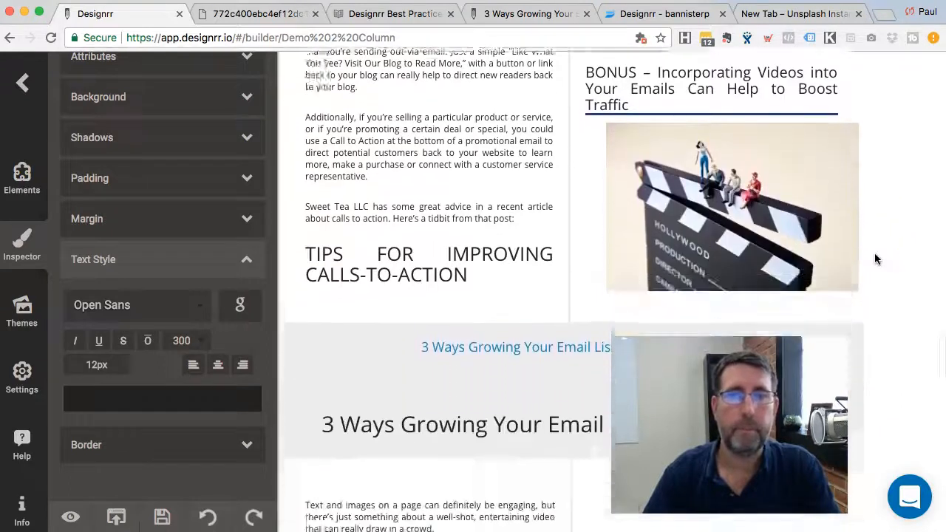
{"action": "scroll", "coordinate": [876, 259], "scroll_direction": "down", "scroll_amount": 7}
{"action": "scroll", "coordinate": [879, 303], "scroll_direction": "down", "scroll_amount": 15}
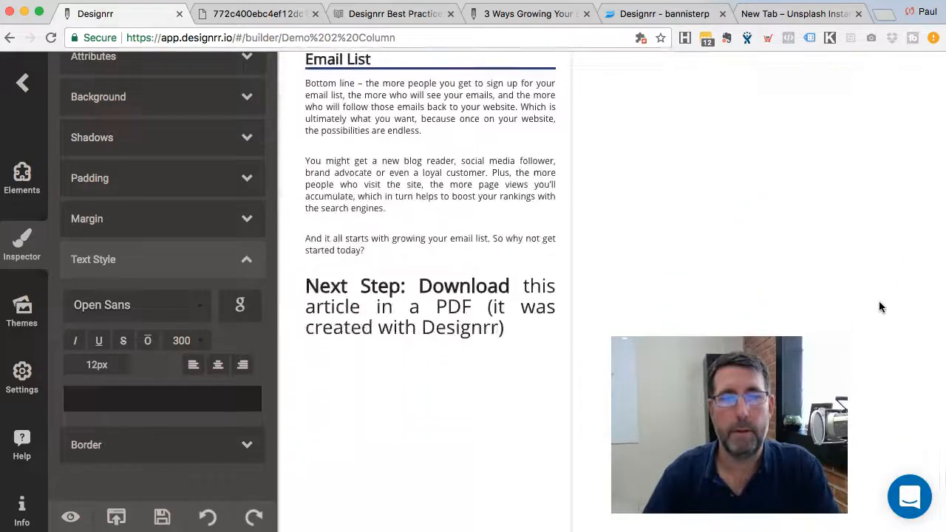
{"action": "scroll", "coordinate": [879, 300], "scroll_direction": "down", "scroll_amount": 5}
{"action": "scroll", "coordinate": [879, 300], "scroll_direction": "up", "scroll_amount": 15}
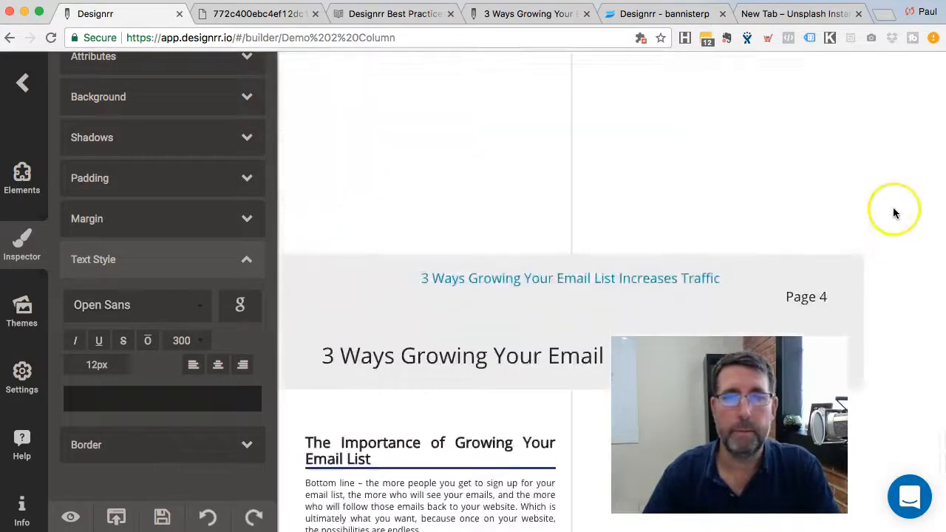
{"action": "scroll", "coordinate": [893, 211], "scroll_direction": "down", "scroll_amount": 3}
{"action": "scroll", "coordinate": [893, 212], "scroll_direction": "up", "scroll_amount": 13}
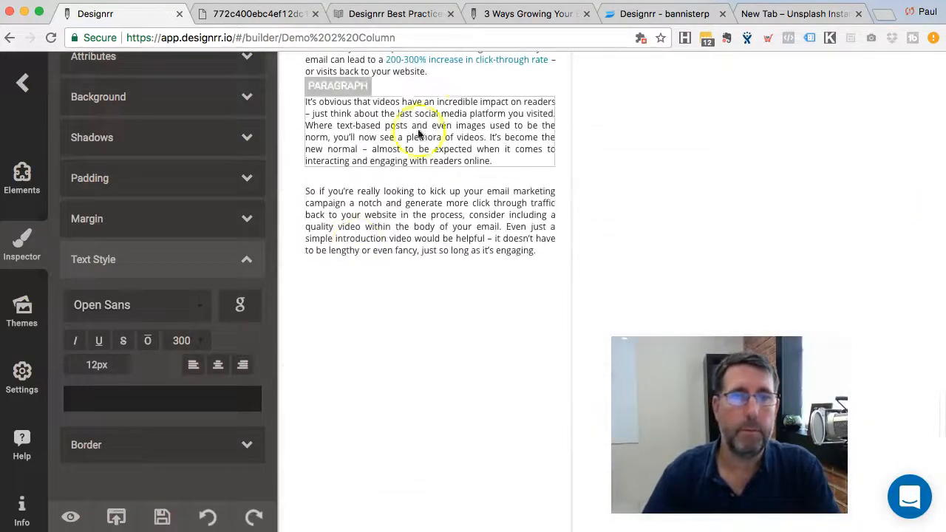
{"action": "scroll", "coordinate": [448, 396], "scroll_direction": "up", "scroll_amount": 3}
{"action": "scroll", "coordinate": [447, 397], "scroll_direction": "down", "scroll_amount": 5}
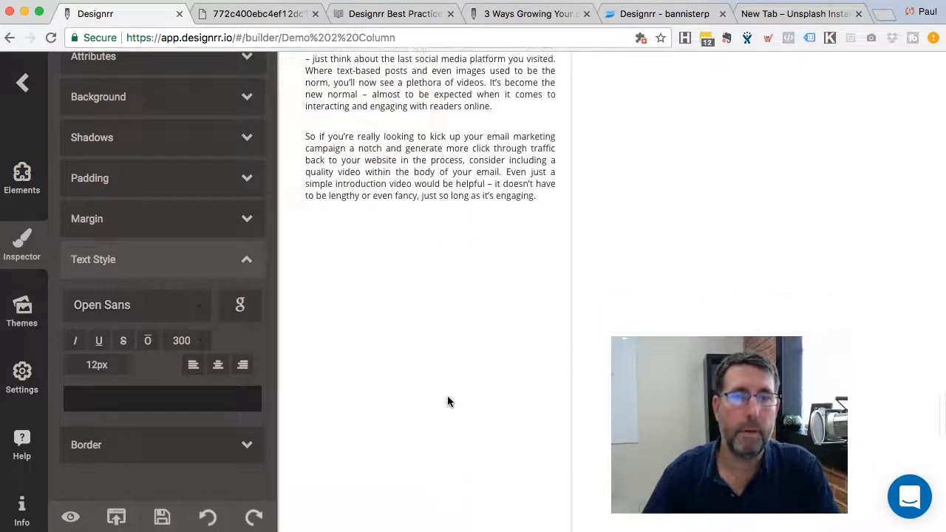
{"action": "scroll", "coordinate": [447, 401], "scroll_direction": "down", "scroll_amount": 5}
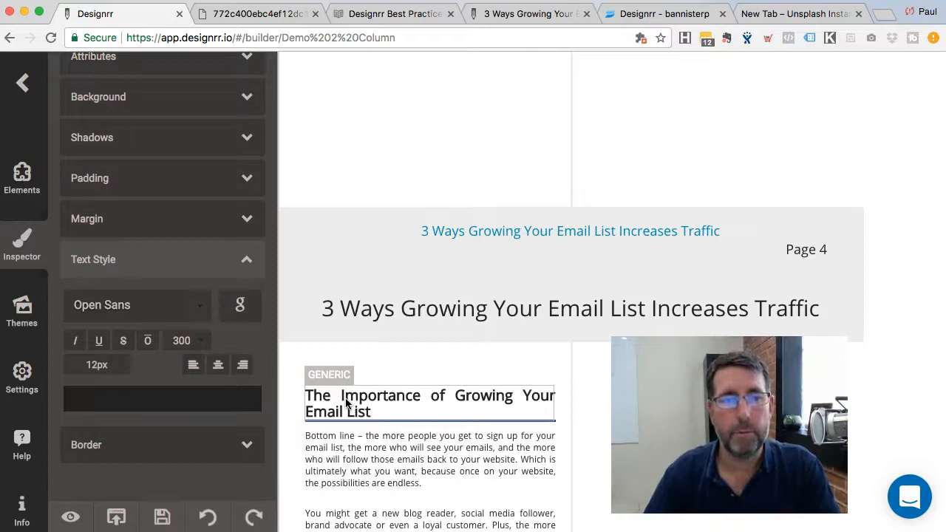
{"action": "scroll", "coordinate": [427, 103], "scroll_direction": "up", "scroll_amount": 2}
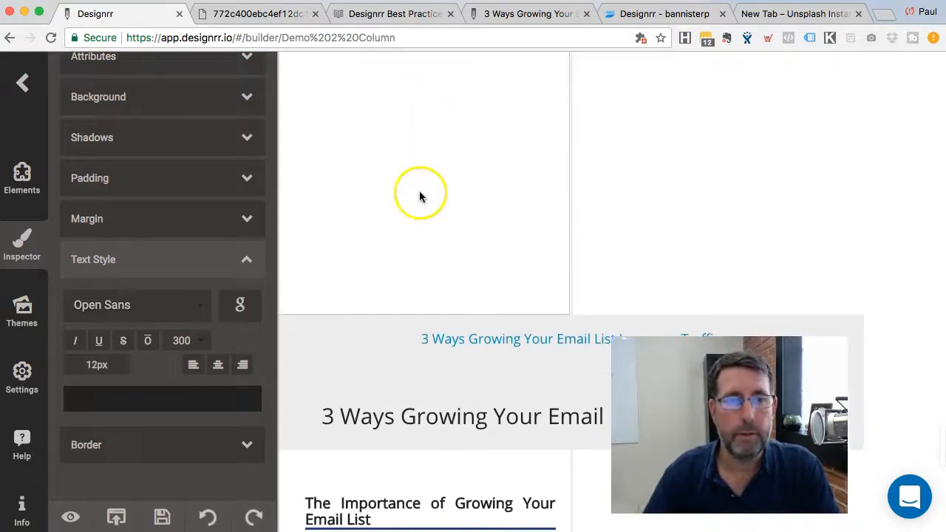
{"action": "scroll", "coordinate": [424, 244], "scroll_direction": "down", "scroll_amount": 1}
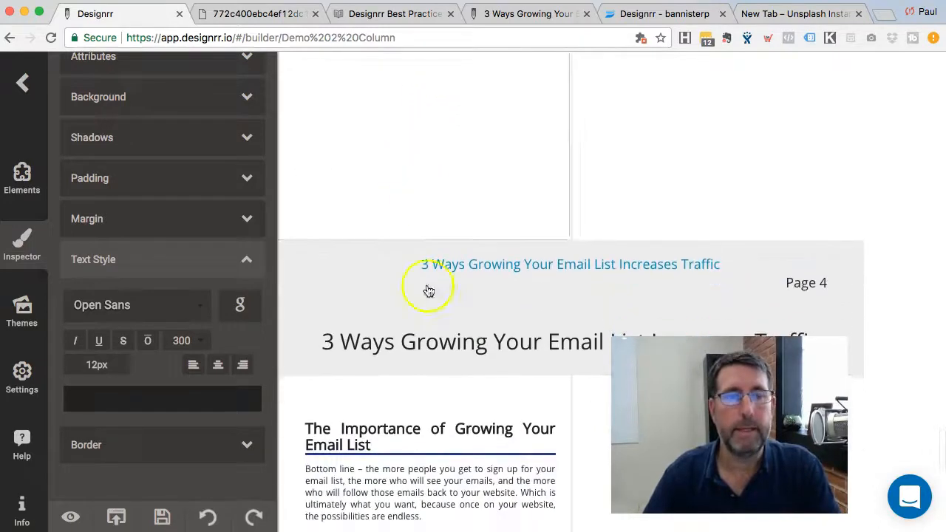
- Select the heading "The Importance of Growing Your Email List" and review the preceding pages back to the red-highlighted Calls to Action paragraph
{"action": "left_click", "coordinate": [436, 431]}
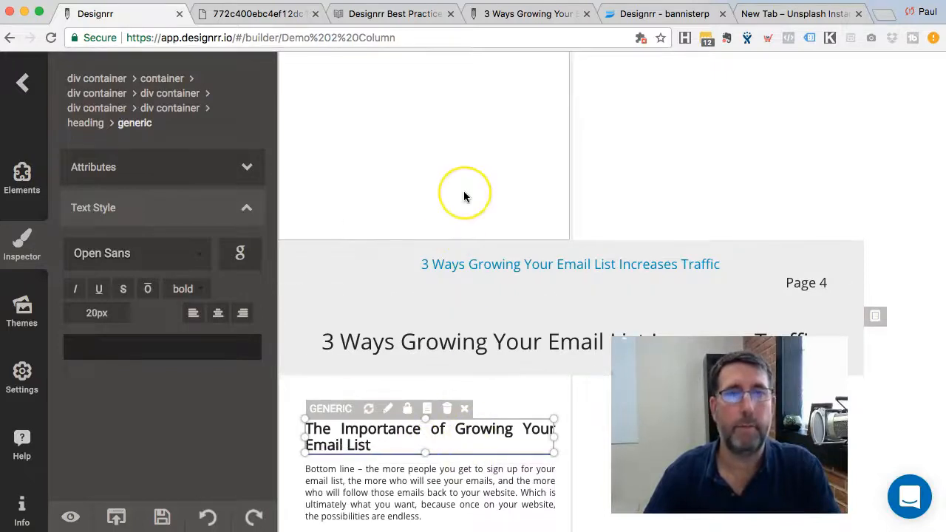
{"action": "scroll", "coordinate": [464, 191], "scroll_direction": "up", "scroll_amount": 1}
{"action": "scroll", "coordinate": [463, 191], "scroll_direction": "down", "scroll_amount": 10}
{"action": "scroll", "coordinate": [465, 197], "scroll_direction": "up", "scroll_amount": 5}
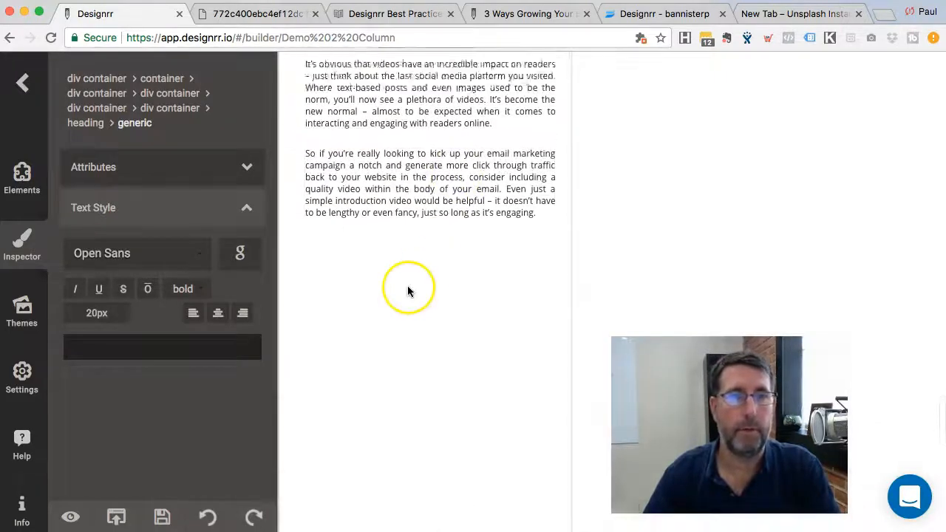
{"action": "scroll", "coordinate": [600, 225], "scroll_direction": "up", "scroll_amount": 10}
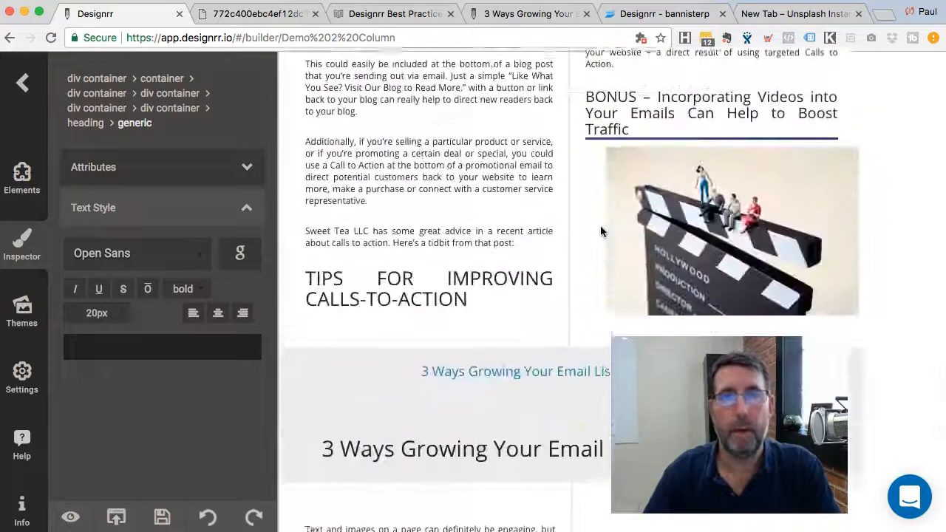
{"action": "scroll", "coordinate": [555, 214], "scroll_direction": "up", "scroll_amount": 12}
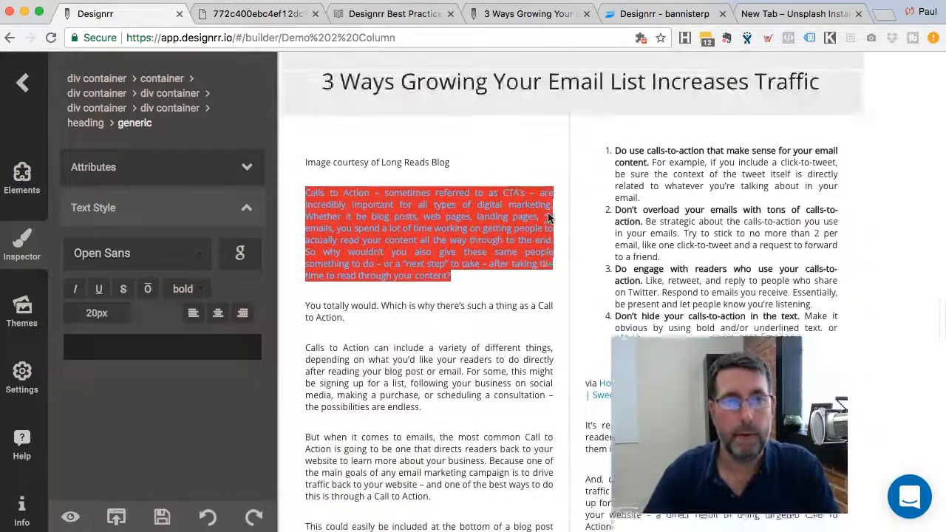
{"action": "left_click", "coordinate": [499, 212]}
{"action": "scroll", "coordinate": [488, 369], "scroll_direction": "down", "scroll_amount": 5}
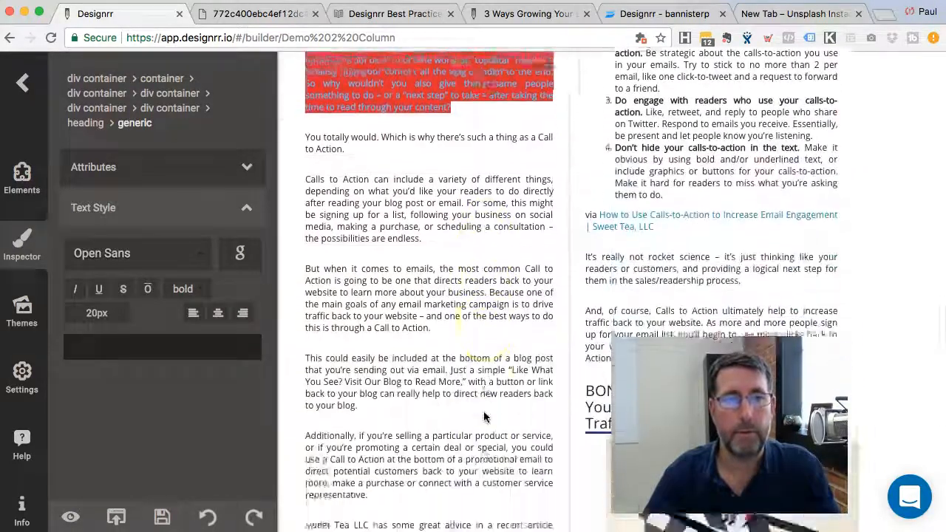